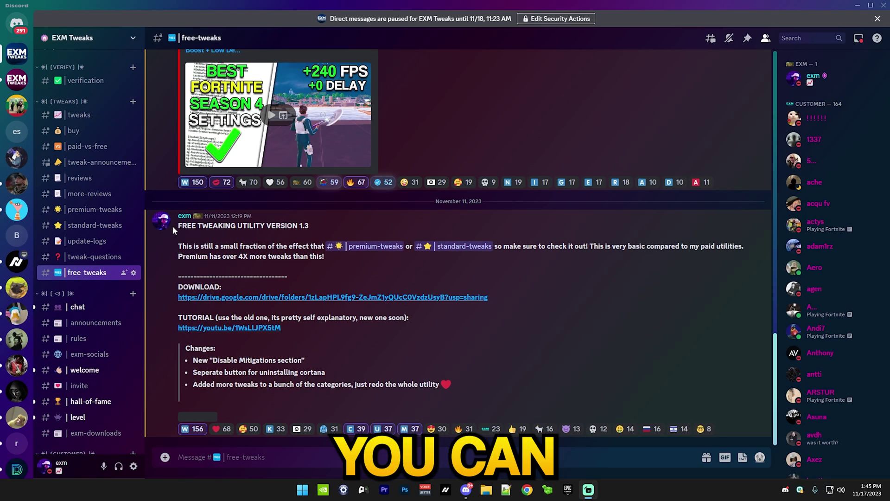
{"action": "left_click_drag", "start_coordinate": [298, 226], "coordinate": [327, 223]}
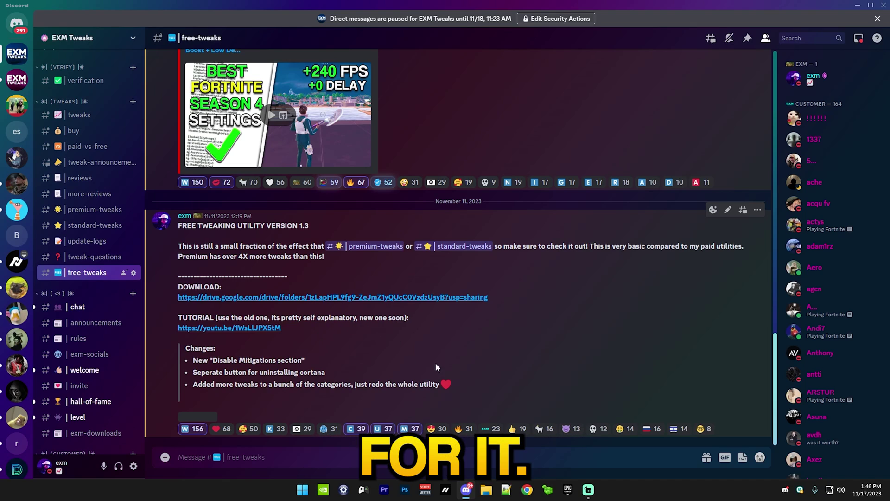
Open the Drive folder link and start downloading Exm Free Utility 1.3.bat.
{"action": "left_click", "coordinate": [199, 297]}
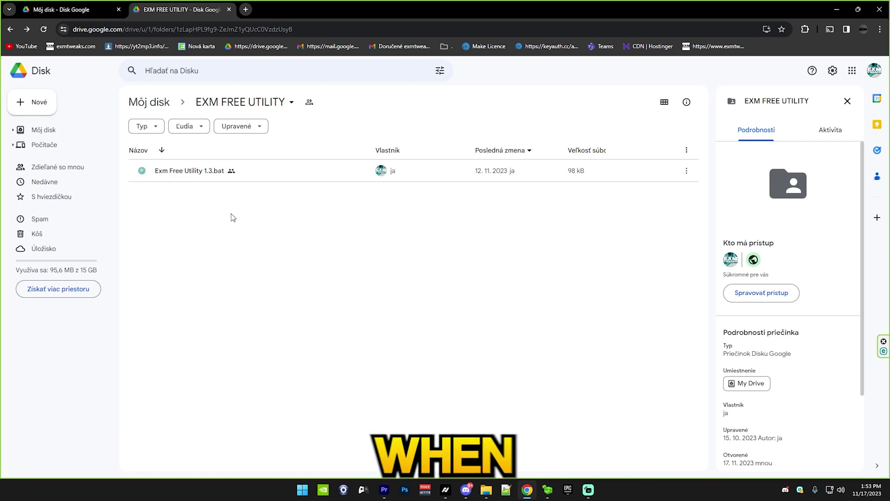
{"action": "right_click", "coordinate": [206, 174]}
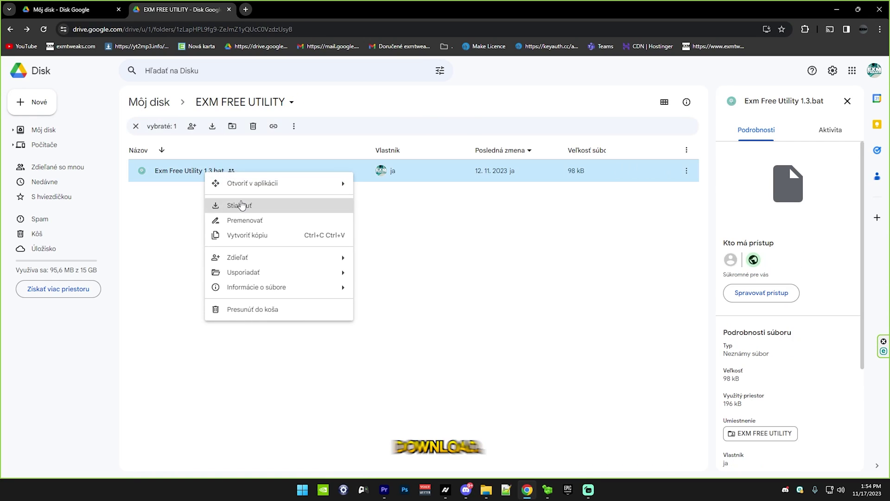
{"action": "left_click", "coordinate": [241, 205]}
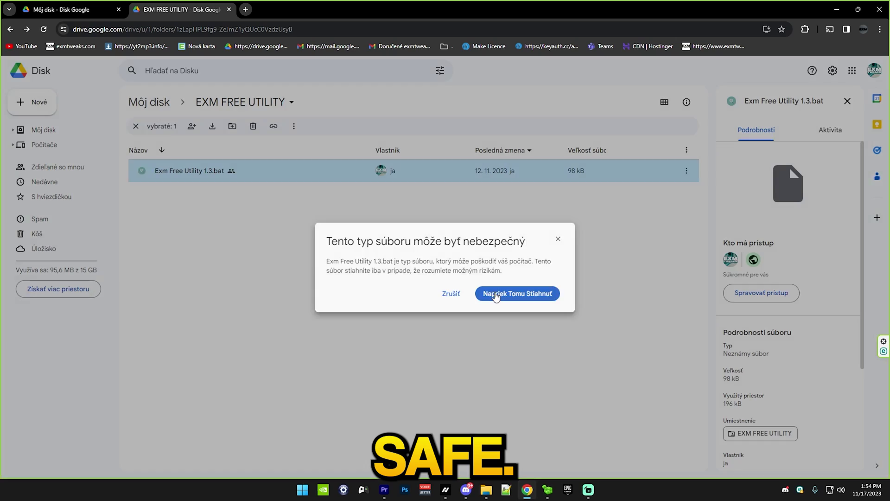
Keep the download despite Drive's danger warning and Chrome's unverified-file block.
{"action": "left_click", "coordinate": [496, 294]}
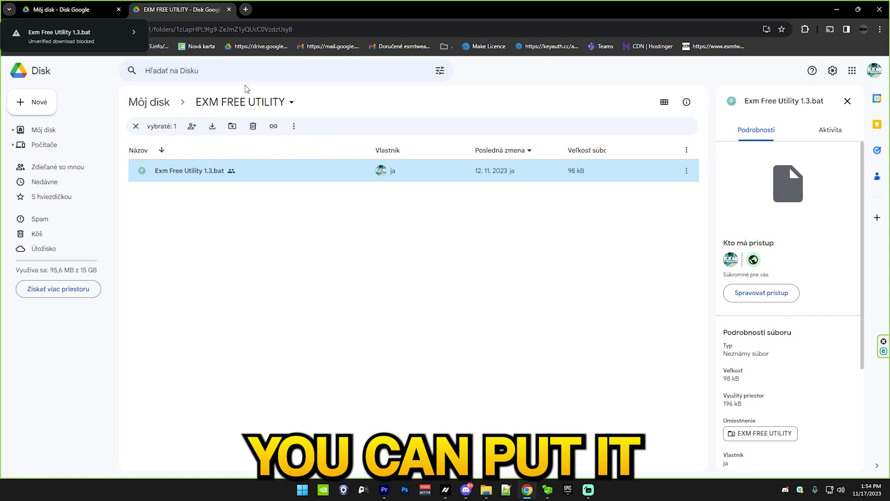
{"action": "left_click", "coordinate": [55, 38]}
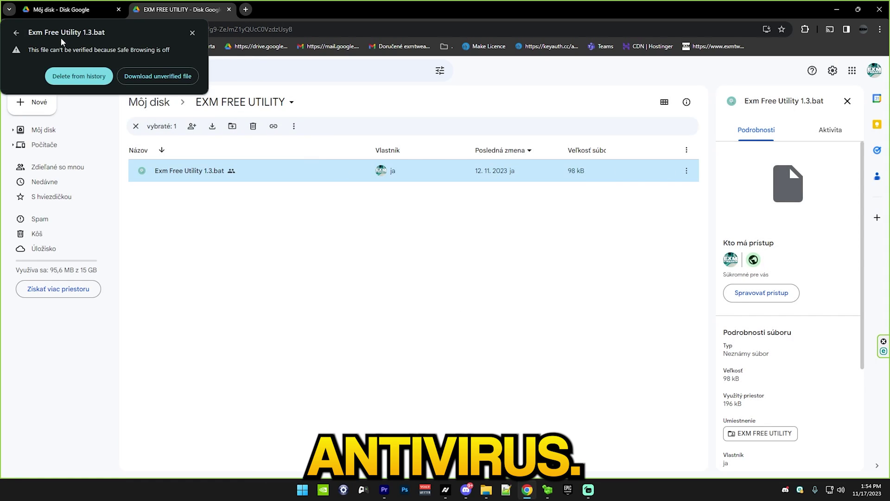
{"action": "left_click", "coordinate": [143, 77]}
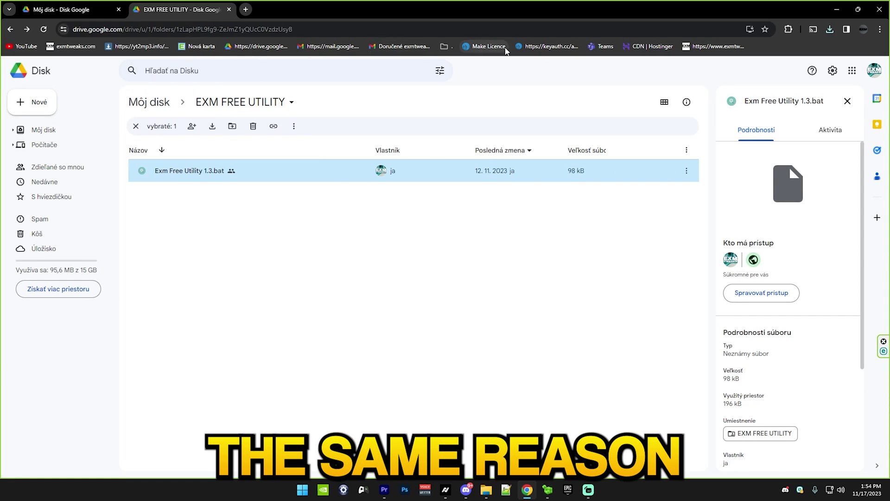
Select the downloaded batch file in Downloads and open VirusTotal in a new tab.
{"action": "left_click", "coordinate": [487, 491]}
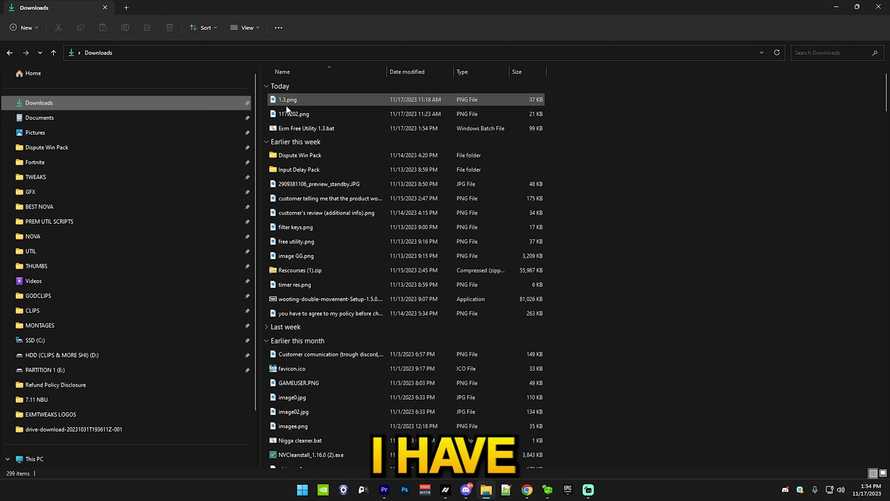
{"action": "left_click", "coordinate": [302, 127]}
{"action": "left_click", "coordinate": [528, 484]}
{"action": "left_click", "coordinate": [244, 10]}
{"action": "type", "text": "vir"}
{"action": "key", "text": "Return"}
Scan Exm Free Utility 1.3.bat on VirusTotal, review the 0/60 result, then close the tab.
{"action": "key", "text": "alt+Tab"}
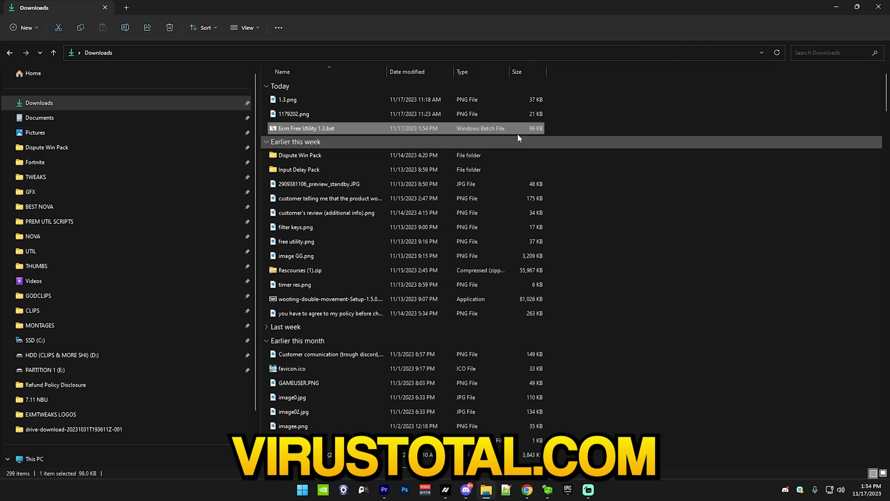
{"action": "left_click", "coordinate": [857, 6]}
{"action": "left_click_drag", "start_coordinate": [347, 230], "coordinate": [461, 286]}
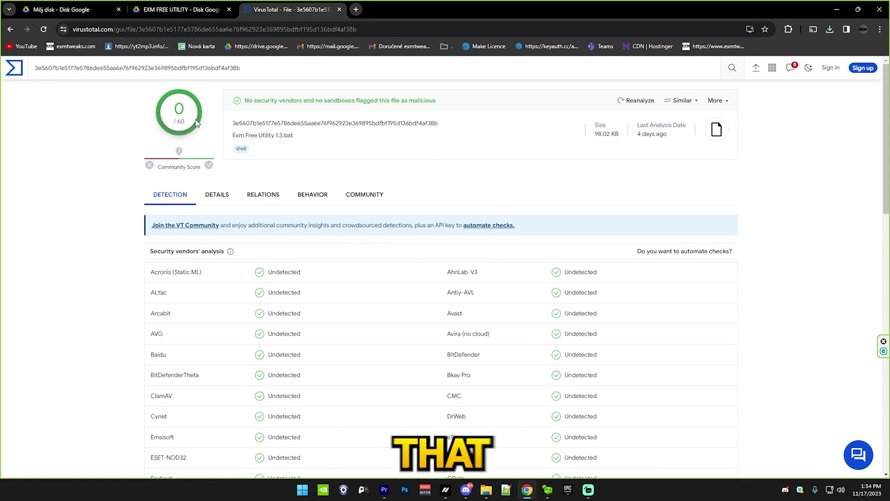
{"action": "scroll", "coordinate": [194, 218], "scroll_direction": "down", "scroll_amount": 15}
{"action": "scroll", "coordinate": [297, 338], "scroll_direction": "up", "scroll_amount": 15}
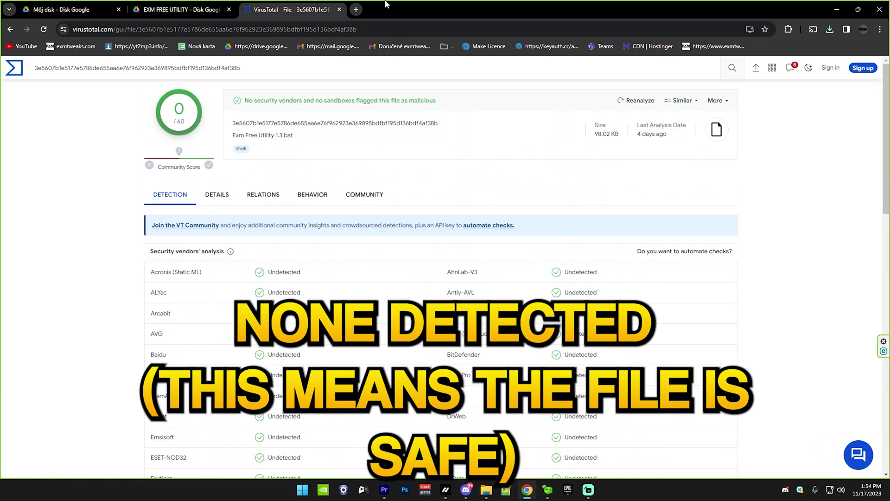
{"action": "left_click", "coordinate": [339, 9]}
{"action": "key", "text": "alt+Tab"}
Run Exm Free Utility 1.3.bat from Downloads as administrator.
{"action": "right_click", "coordinate": [274, 233]}
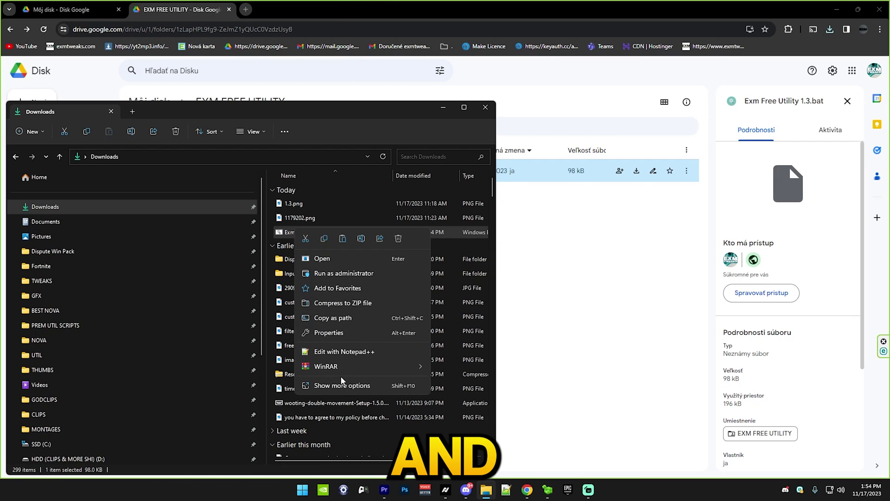
{"action": "left_click", "coordinate": [341, 385]}
{"action": "left_click", "coordinate": [647, 253]}
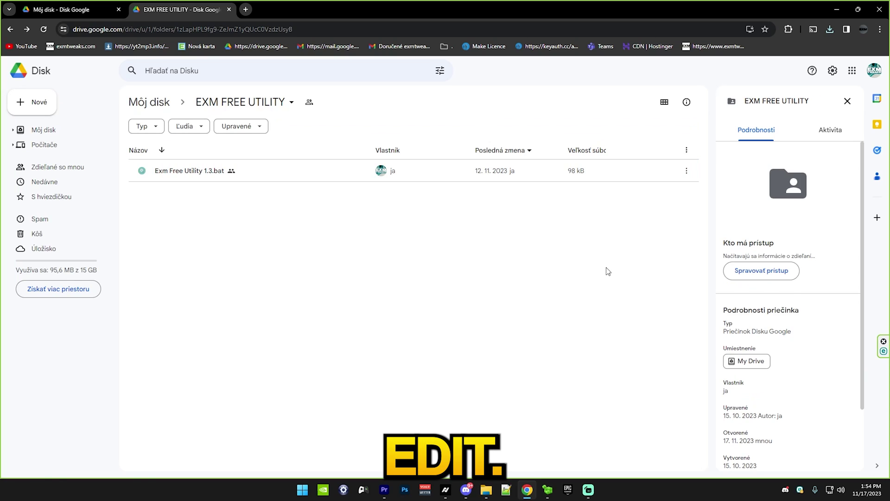
{"action": "key", "text": "alt+Tab"}
{"action": "left_click", "coordinate": [463, 107]}
{"action": "left_click", "coordinate": [688, 157]}
{"action": "right_click", "coordinate": [320, 132]}
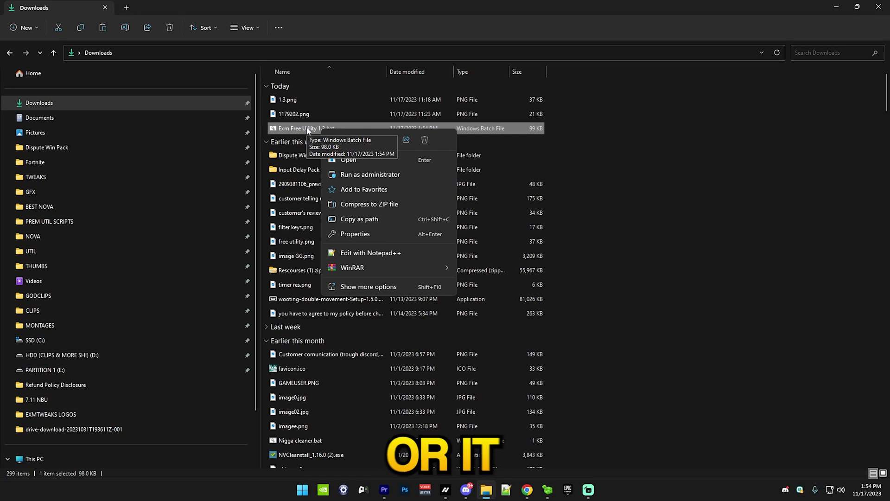
{"action": "right_click", "coordinate": [471, 131]}
{"action": "left_click", "coordinate": [493, 176]}
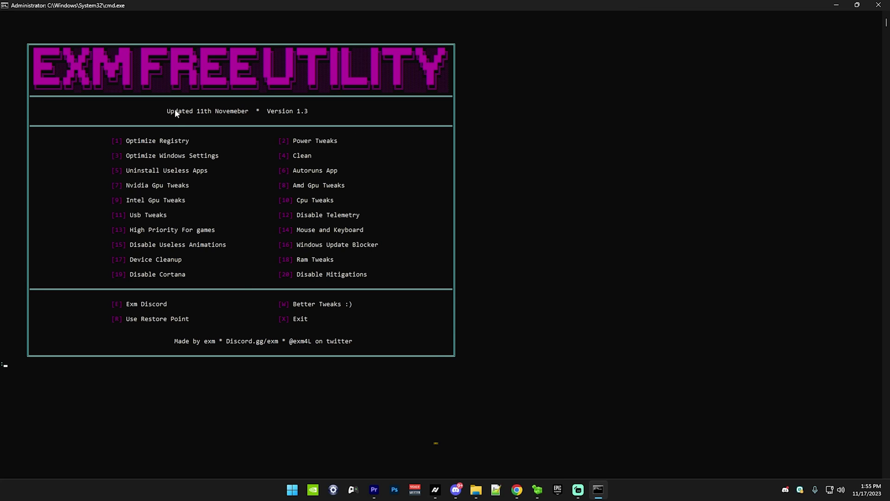
Run option 1 to apply Win32Priority, Large System Cache, Preemption, MMCSS and Latency Tolerance tweaks.
{"action": "type", "text": "1"}
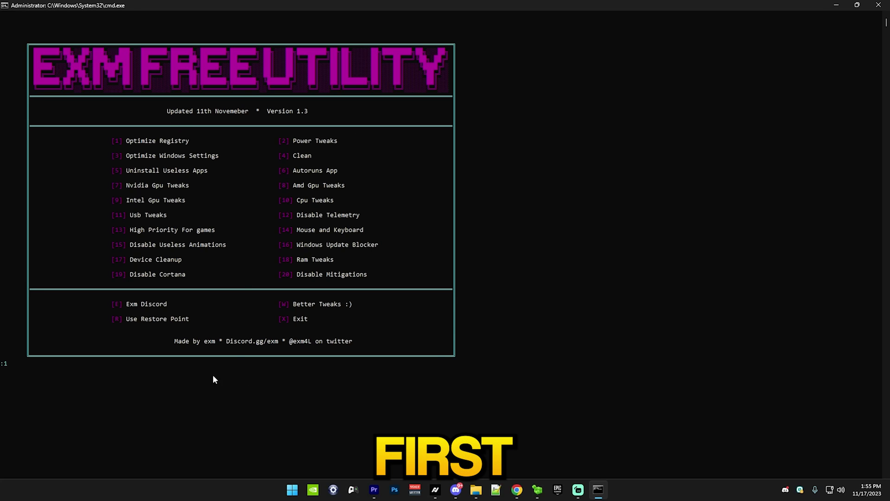
{"action": "key", "text": "Return"}
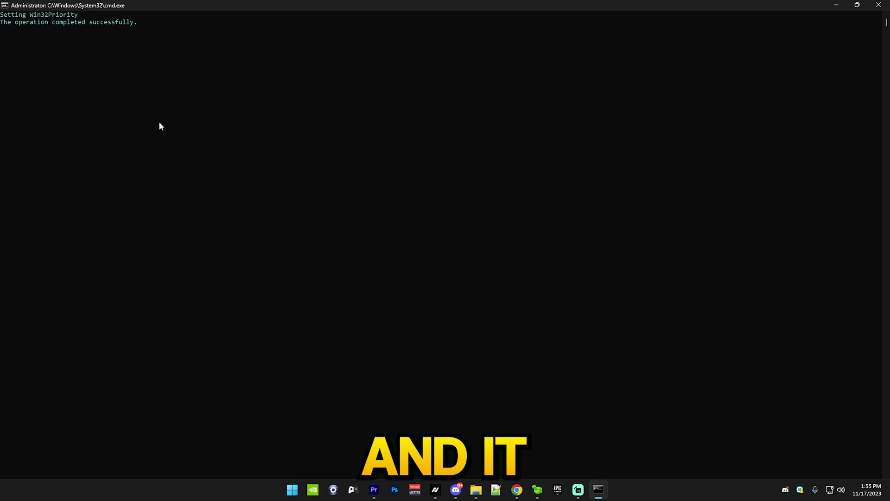
{"action": "left_click_drag", "start_coordinate": [6, 20], "coordinate": [173, 104]}
{"action": "left_click", "coordinate": [176, 118]}
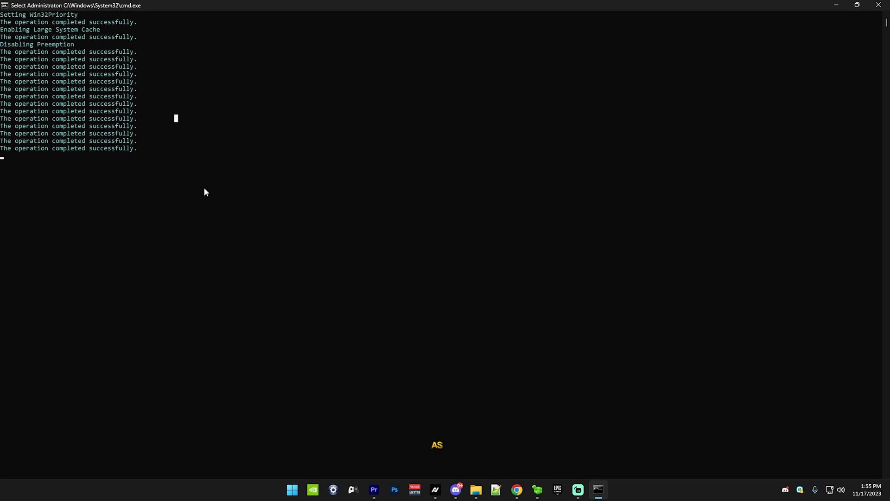
{"action": "right_click", "coordinate": [205, 199]}
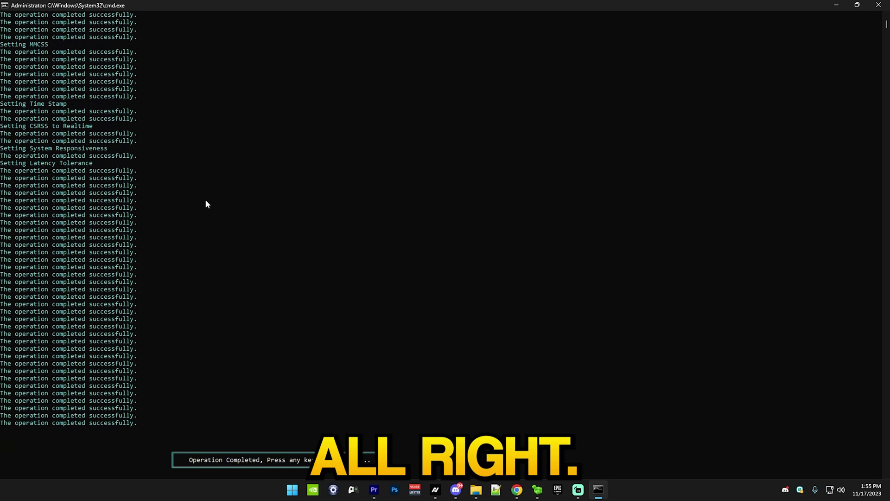
{"action": "key", "text": "Return"}
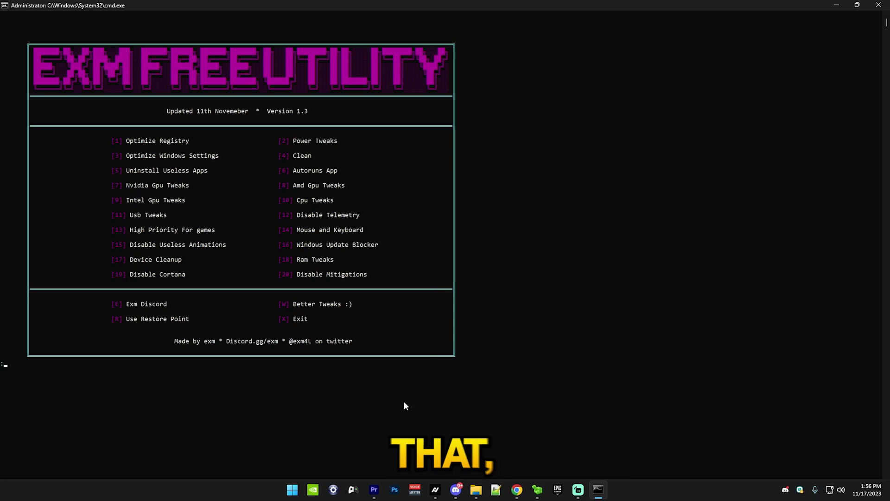
Run option 2 Power Tweaks and keep Exm Premium Power Plan V3 active.
{"action": "type", "text": "2"}
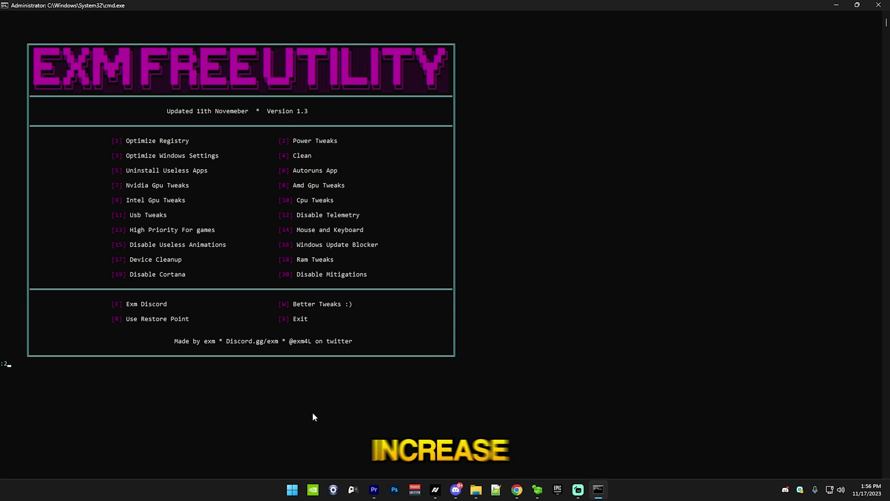
{"action": "key", "text": "Return"}
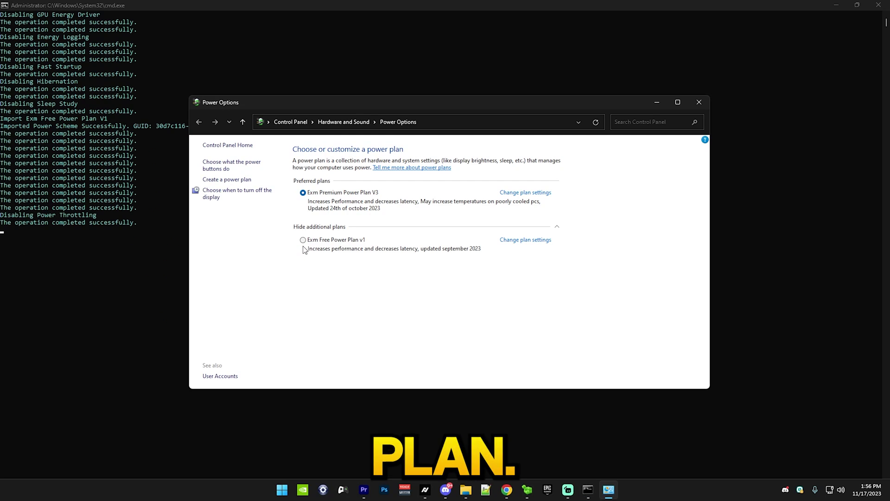
{"action": "left_click", "coordinate": [303, 240]}
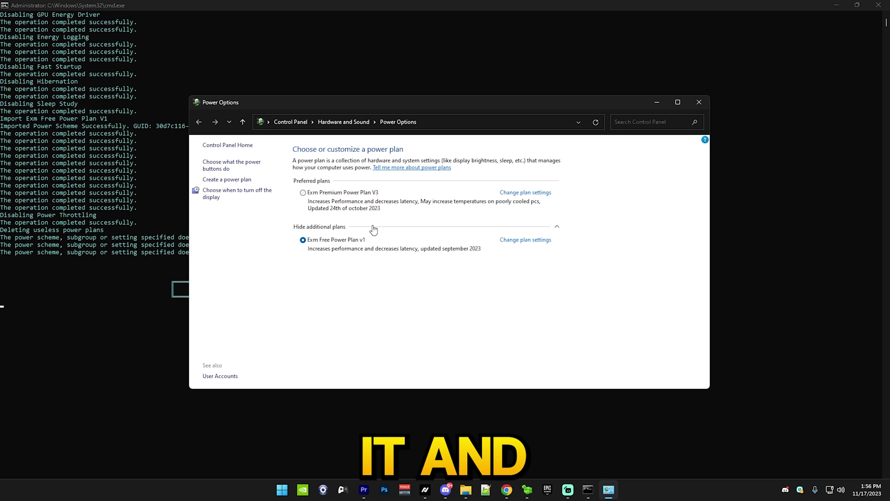
{"action": "left_click", "coordinate": [302, 193]}
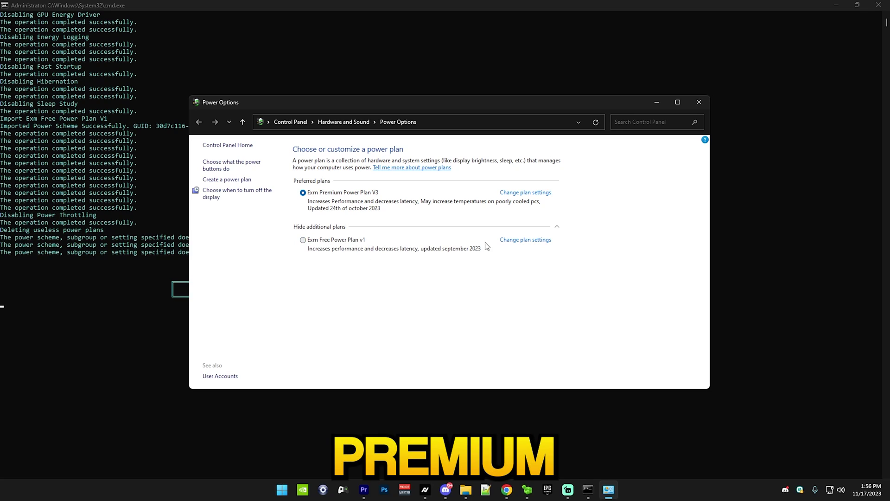
Delete the Exm Free Power Plan v1 from Power Options.
{"action": "left_click", "coordinate": [536, 240]}
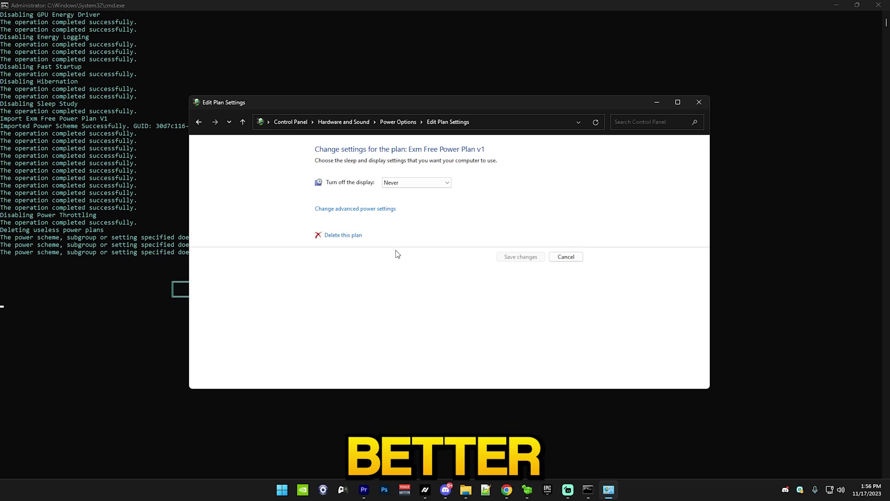
{"action": "left_click", "coordinate": [343, 235]}
{"action": "left_click", "coordinate": [462, 253]}
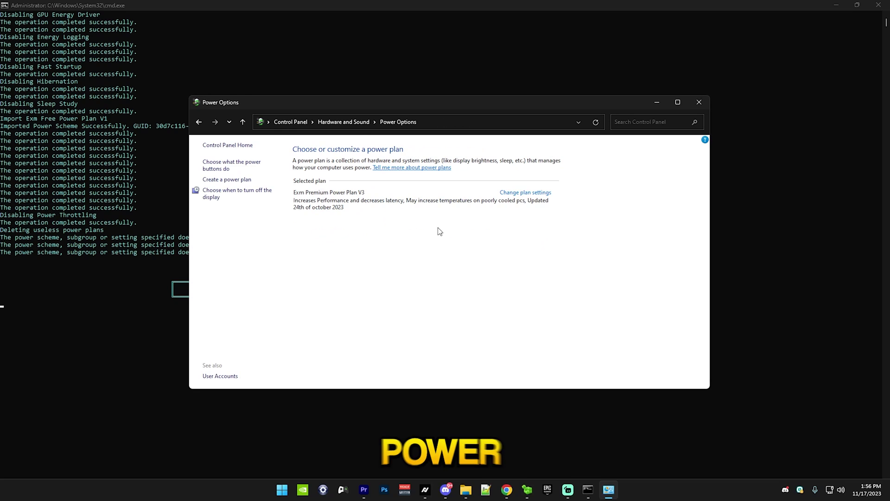
Close Power Options and run option 3, disabling Automatic Maintenance among other Windows settings.
{"action": "left_click", "coordinate": [702, 104]}
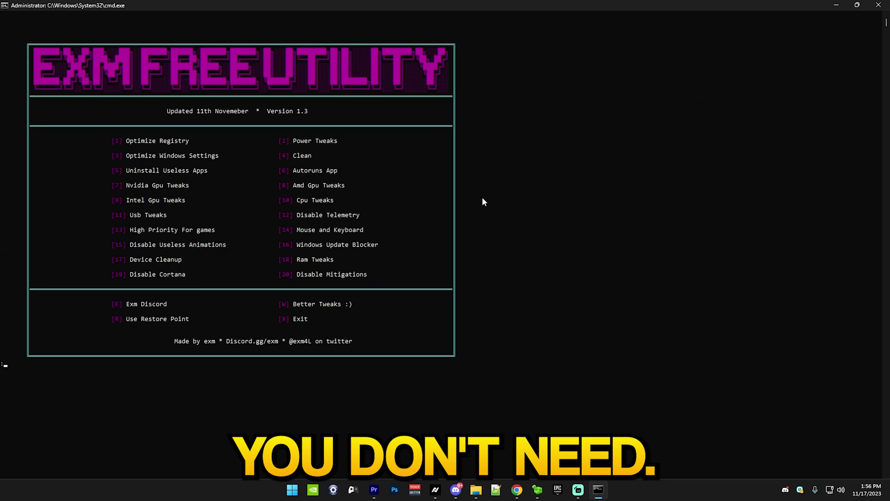
{"action": "type", "text": "3"}
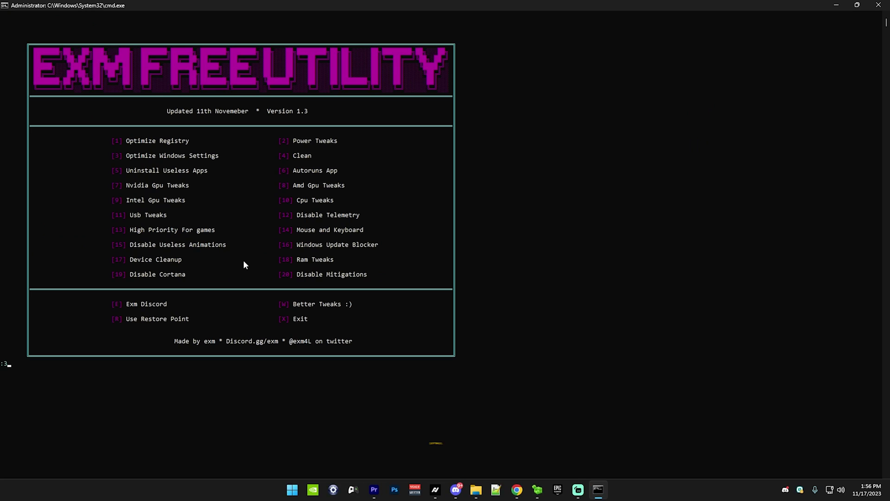
{"action": "key", "text": "Return"}
{"action": "left_click_drag", "start_coordinate": [139, 18], "coordinate": [119, 61]}
{"action": "left_click", "coordinate": [109, 82]}
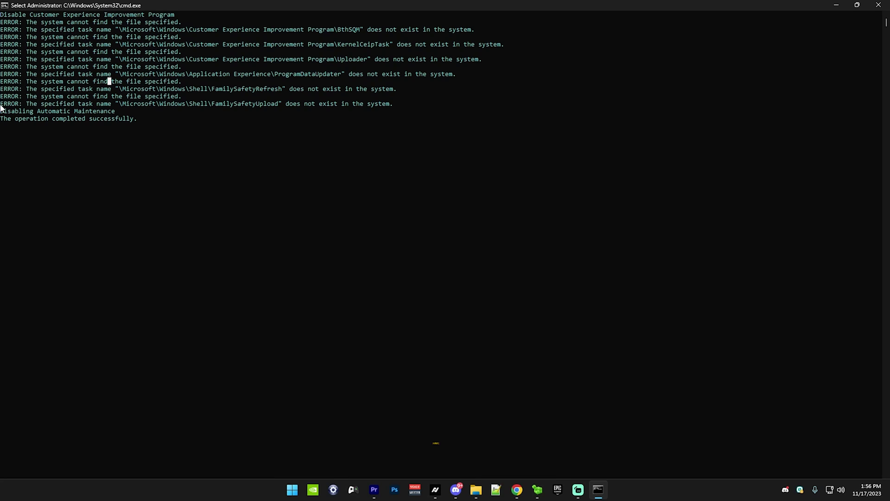
{"action": "key", "text": "Escape"}
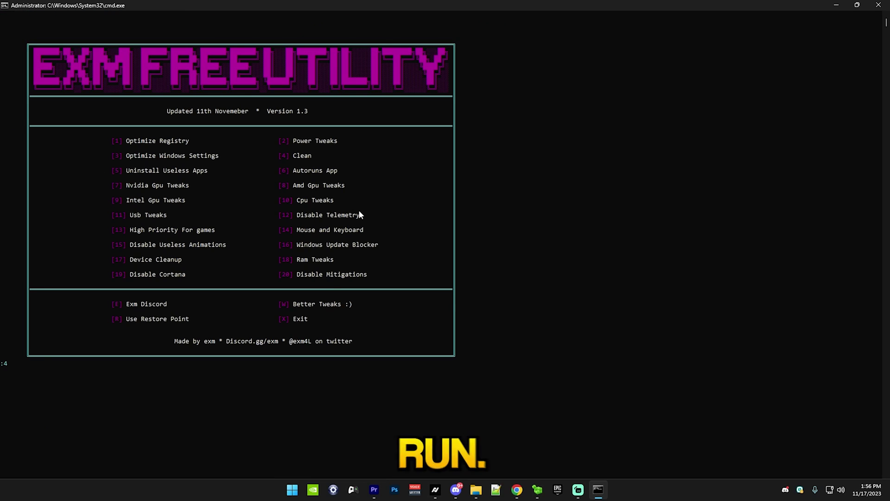
Run option 4 to delete temporary files, then run Uninstall Useless Apps.
{"action": "type", "text": "4"}
{"action": "key", "text": "Return"}
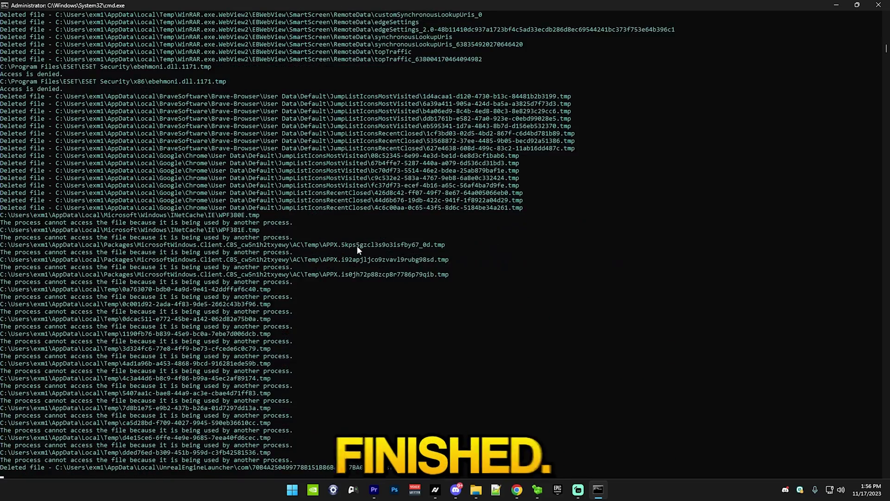
{"action": "key", "text": "Return"}
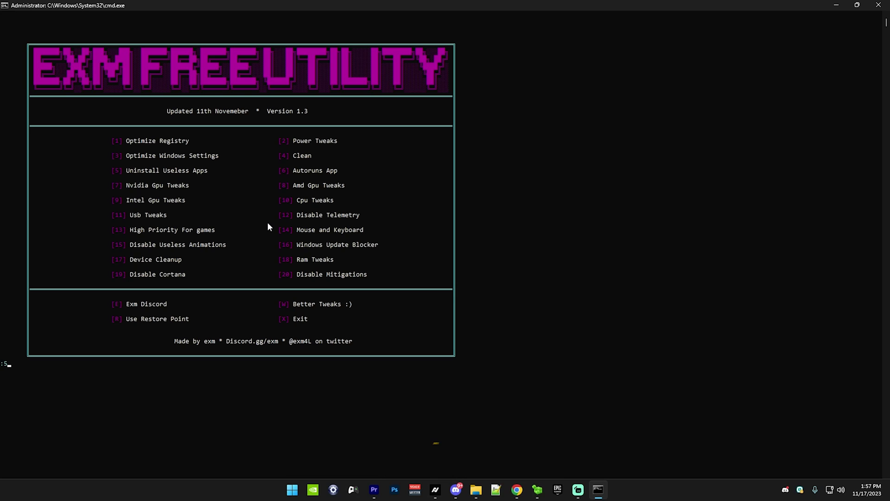
{"action": "key", "text": "Return"}
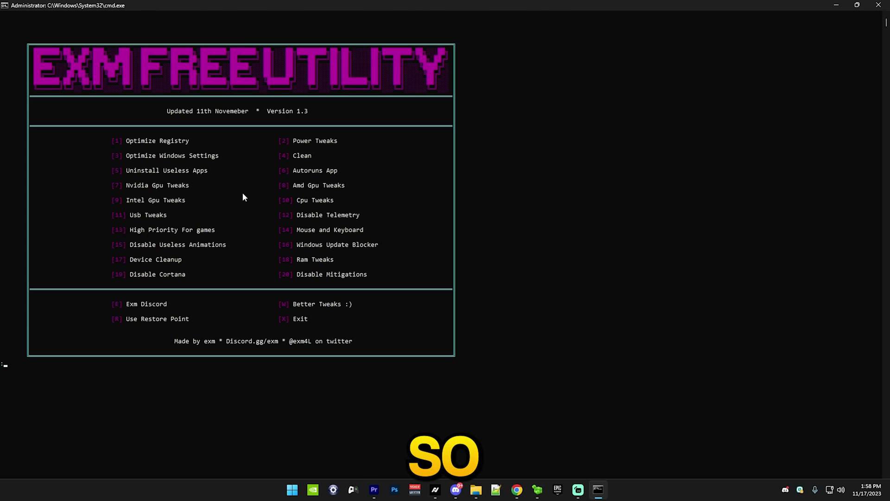
Launch Autoruns via option 6 and show only the Logon entries.
{"action": "key", "text": "Return"}
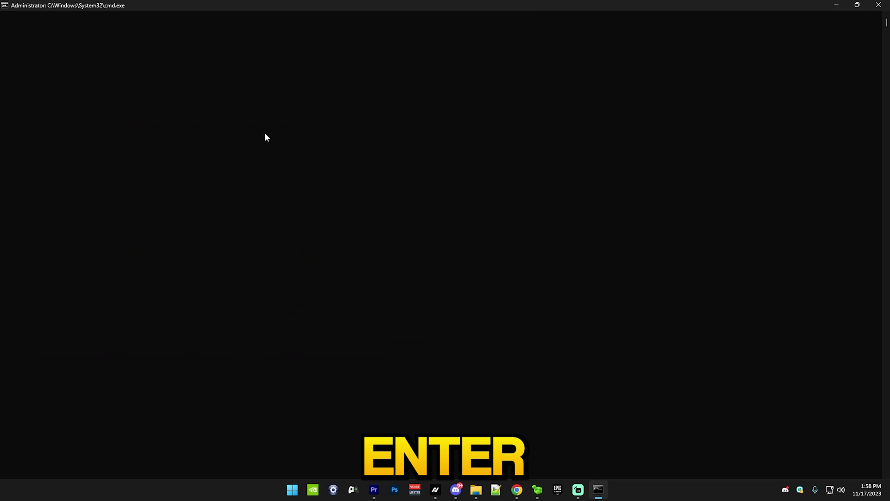
{"action": "left_click", "coordinate": [519, 278]}
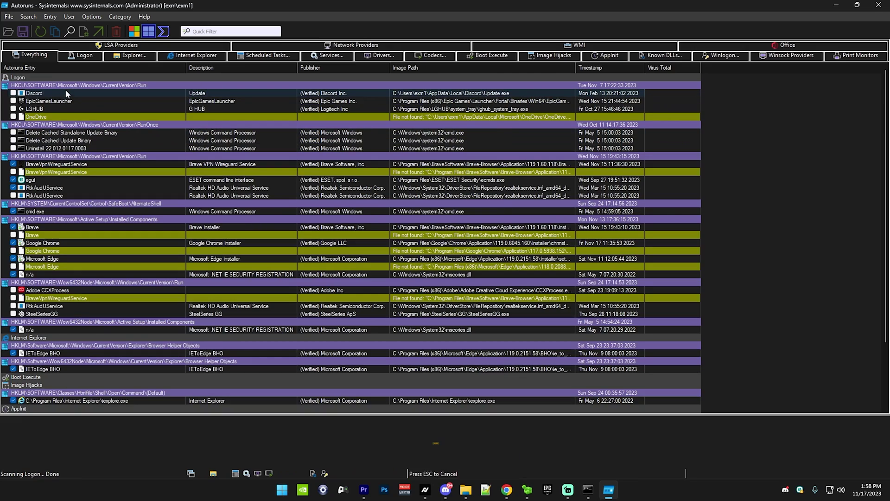
{"action": "left_click", "coordinate": [79, 58]}
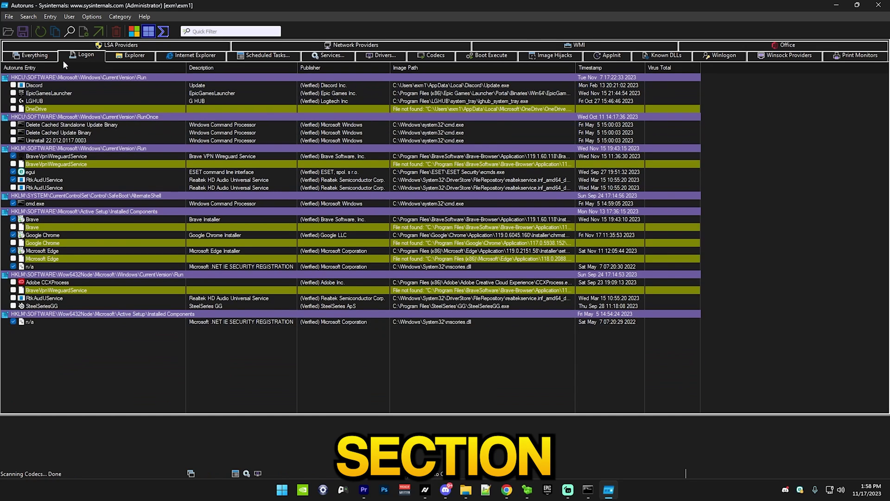
Uncheck BraveVpnWireguardService, Brave, Google Chrome, Microsoft Edge and RtkAudService startup entries.
{"action": "left_click", "coordinate": [13, 156]}
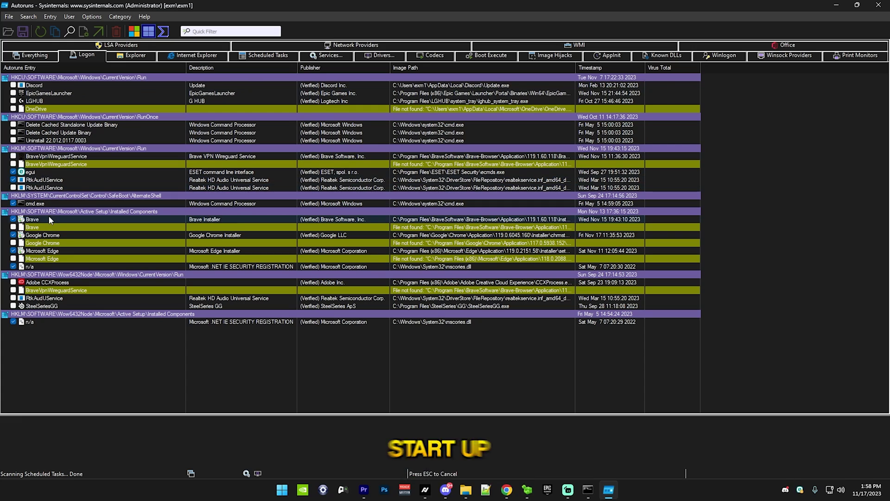
{"action": "left_click", "coordinate": [13, 219]}
{"action": "left_click", "coordinate": [13, 235]}
{"action": "left_click", "coordinate": [13, 250]}
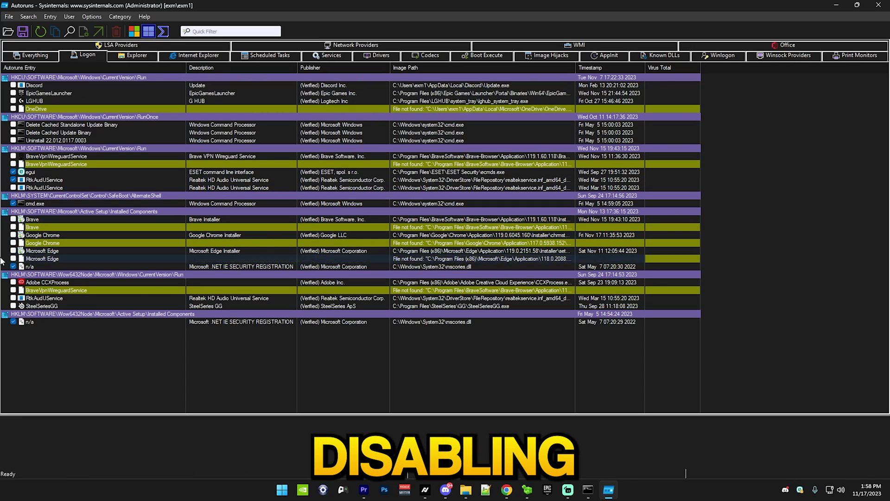
{"action": "left_click", "coordinate": [41, 321]}
{"action": "left_click", "coordinate": [31, 203]}
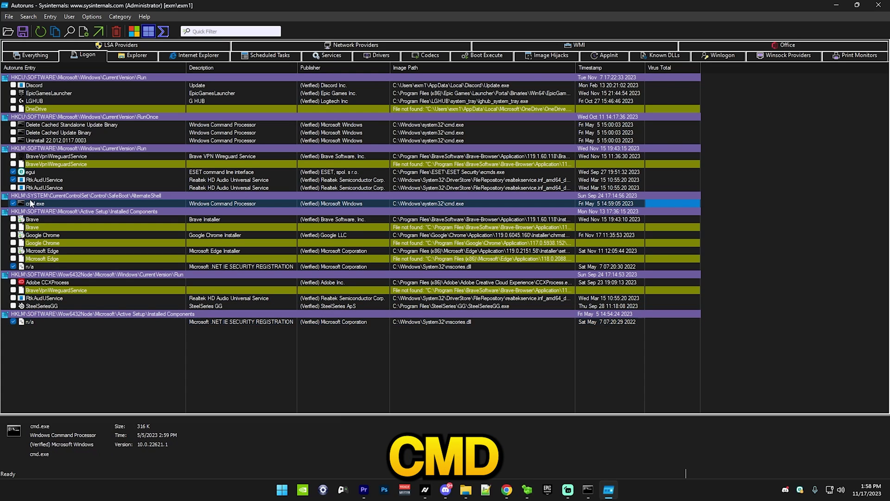
{"action": "left_click", "coordinate": [13, 179]}
{"action": "left_click", "coordinate": [29, 172]}
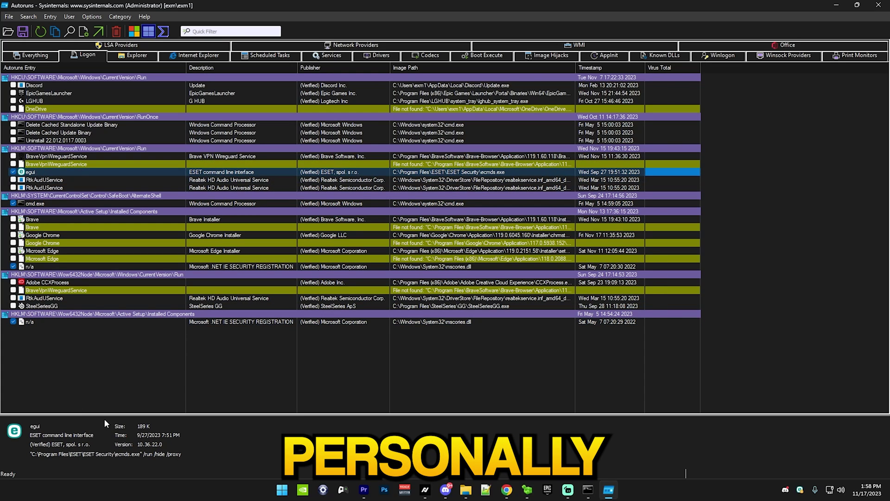
{"action": "left_click", "coordinate": [53, 365]}
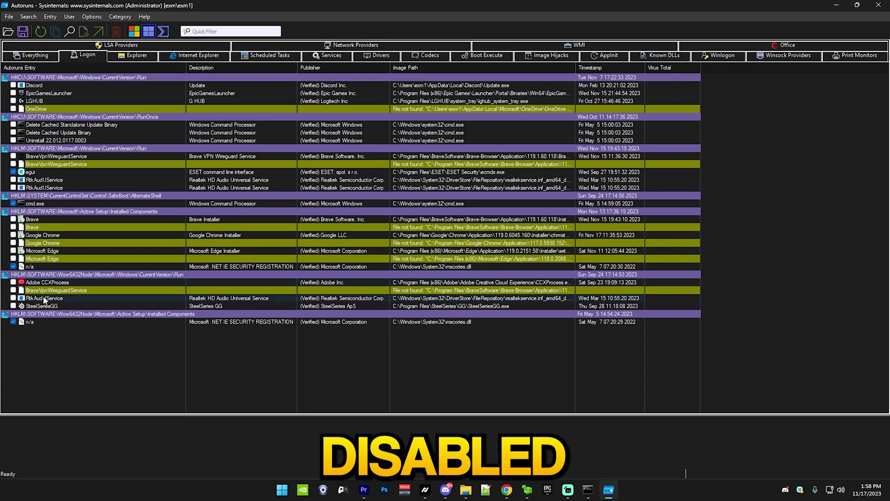
Close Autoruns and run option 7 Nvidia Gpu Tweaks, accepting the Profile Inspector import.
{"action": "left_click", "coordinate": [877, 5]}
{"action": "key", "text": "Return"}
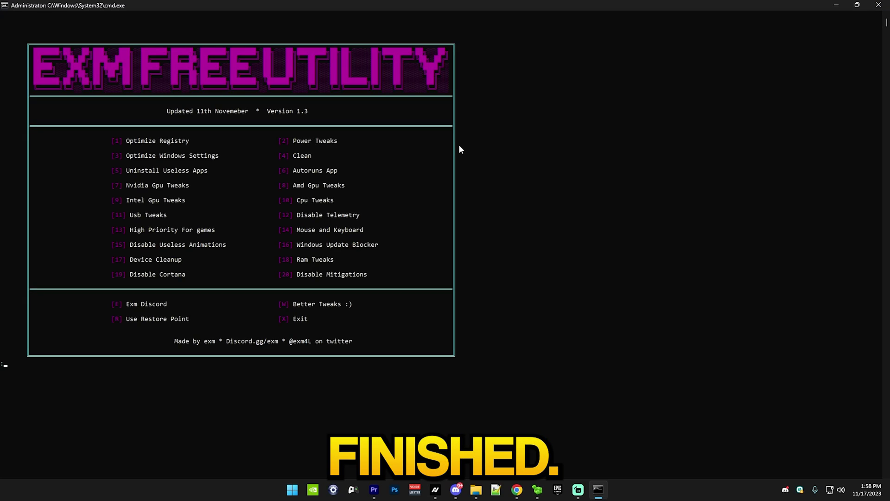
{"action": "type", "text": "6"}
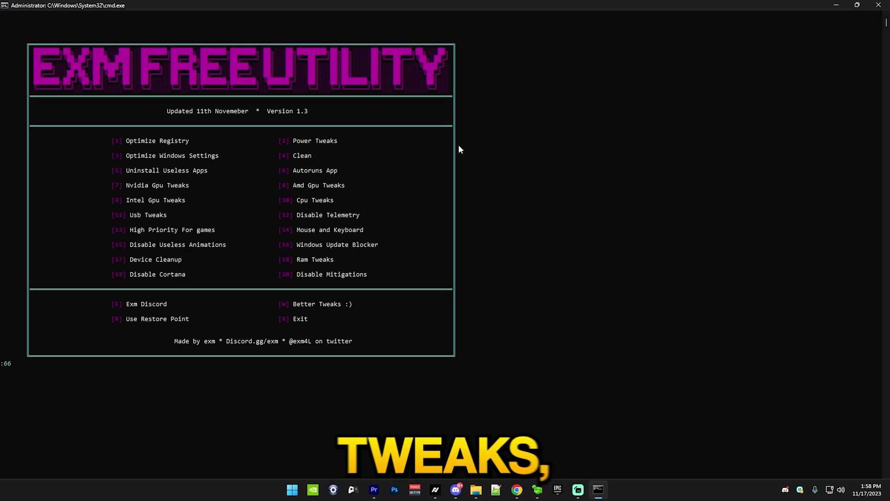
{"action": "key", "text": "BackSpace"}
{"action": "type", "text": "7"}
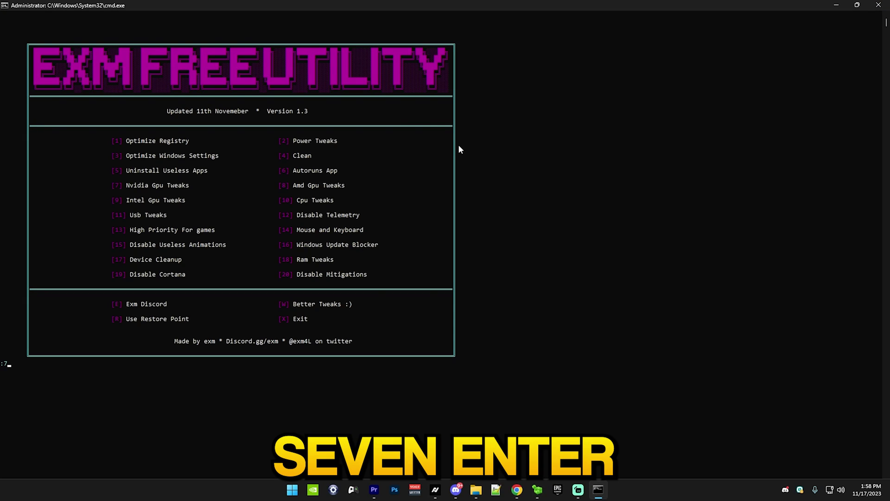
{"action": "key", "text": "Return"}
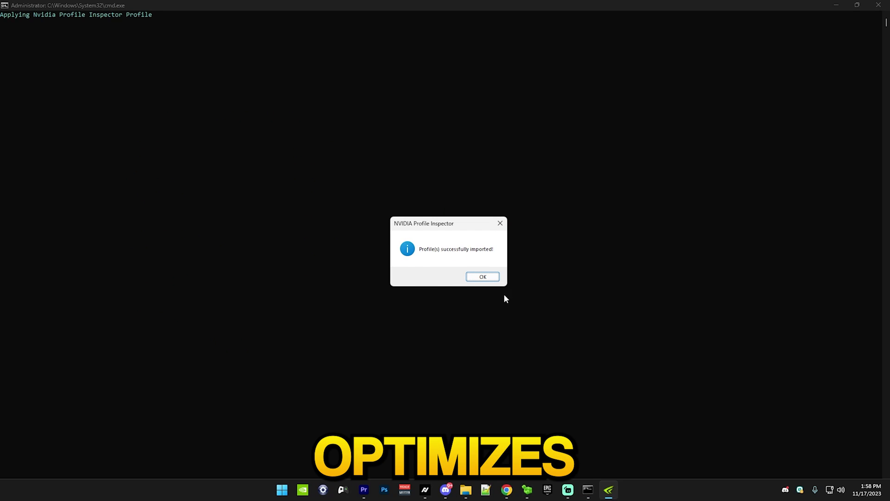
{"action": "left_click", "coordinate": [482, 277]}
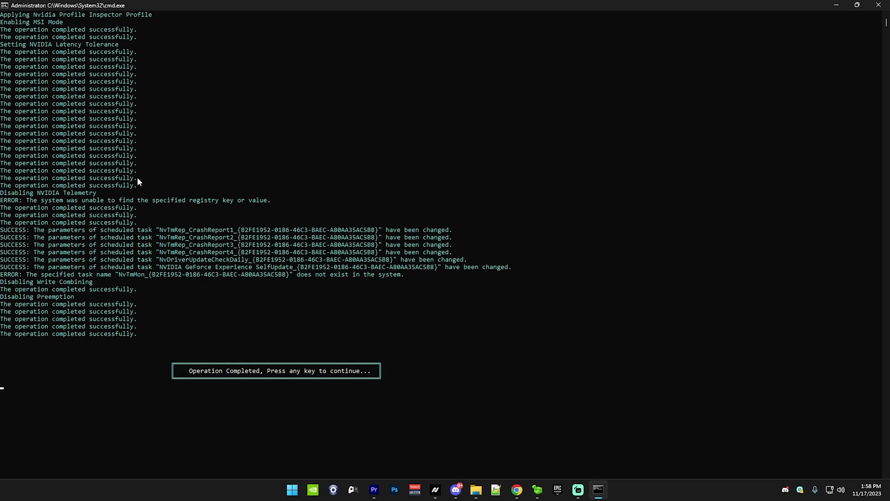
{"action": "key", "text": "Return"}
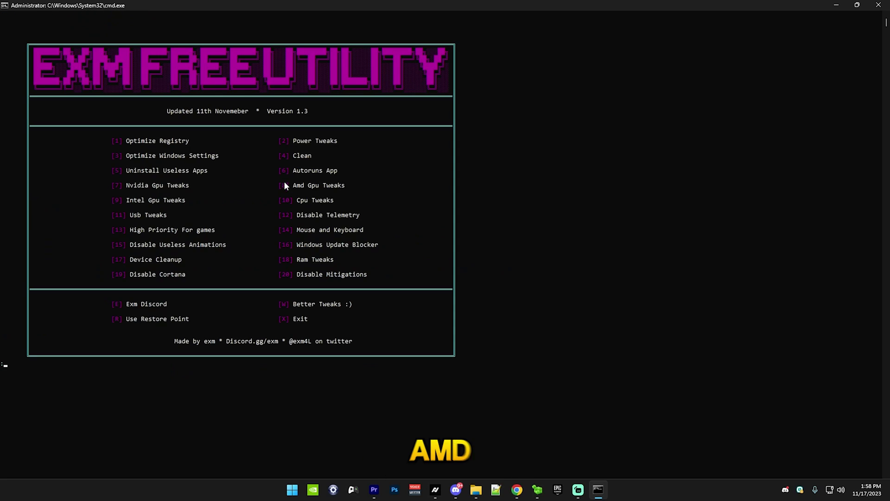
{"action": "left_click_drag", "start_coordinate": [188, 202], "coordinate": [122, 204]}
{"action": "left_click", "coordinate": [151, 200]}
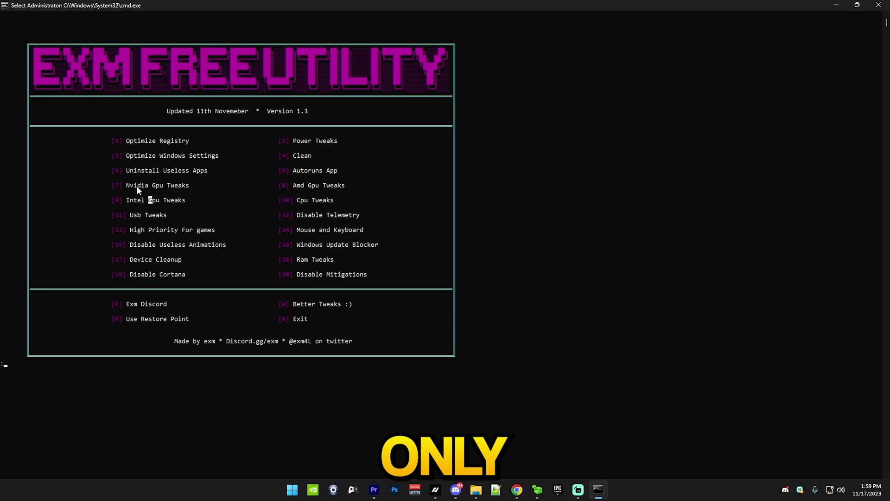
{"action": "left_click_drag", "start_coordinate": [297, 185], "coordinate": [358, 188]}
{"action": "left_click", "coordinate": [358, 186]}
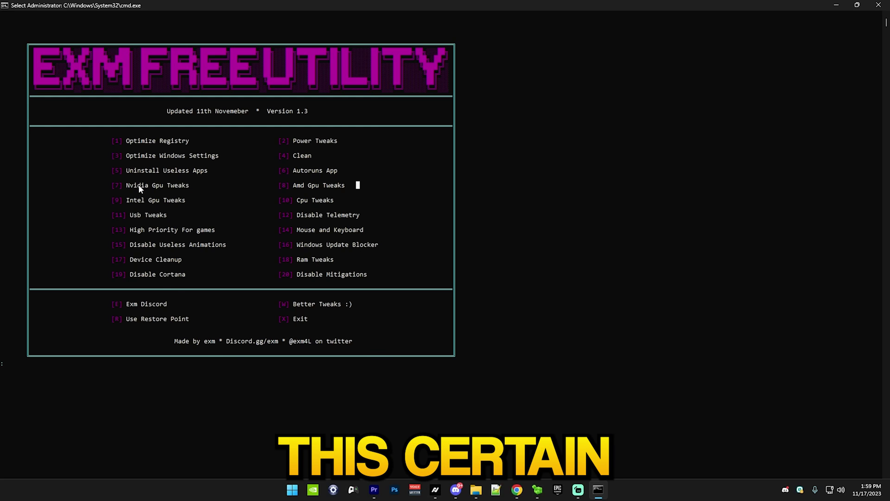
{"action": "left_click_drag", "start_coordinate": [137, 185], "coordinate": [170, 185]}
{"action": "left_click", "coordinate": [170, 185]}
{"action": "left_click", "coordinate": [191, 199]}
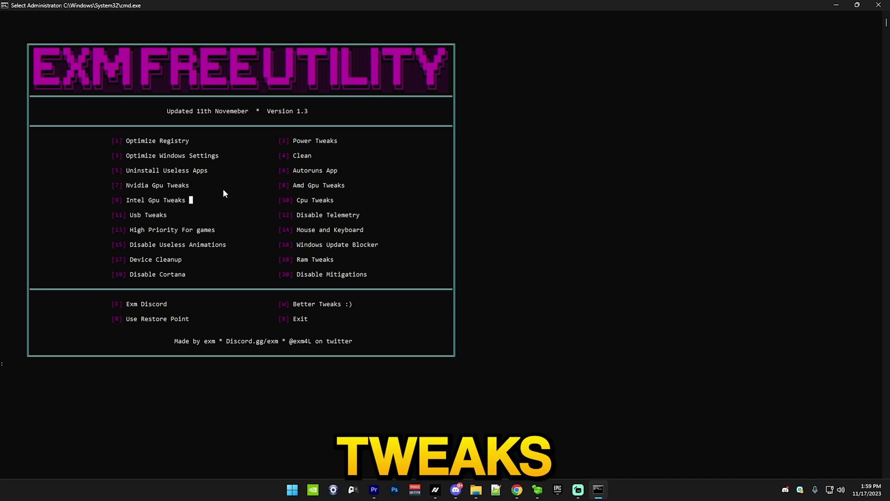
Check the GPU model, an NVIDIA GeForce RTX 3080, in Task Manager.
{"action": "left_click", "coordinate": [292, 489]}
{"action": "type", "text": "terminal"}
{"action": "left_click", "coordinate": [312, 242]}
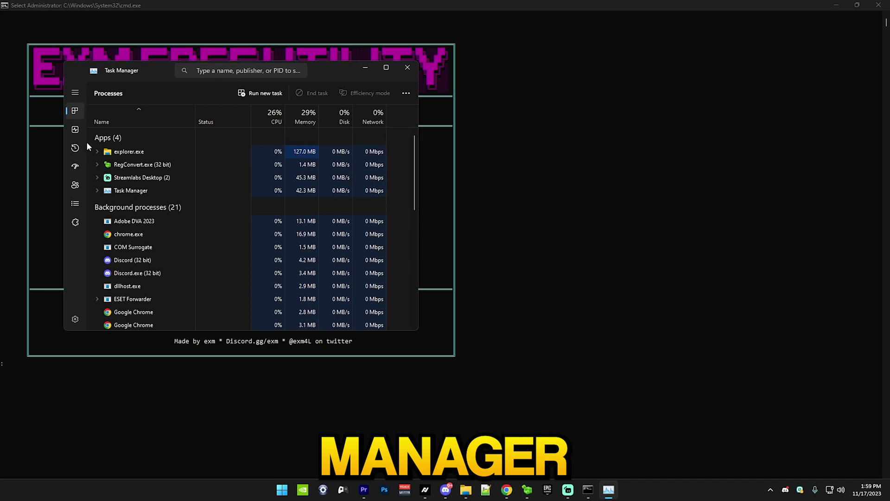
{"action": "left_click", "coordinate": [76, 130]}
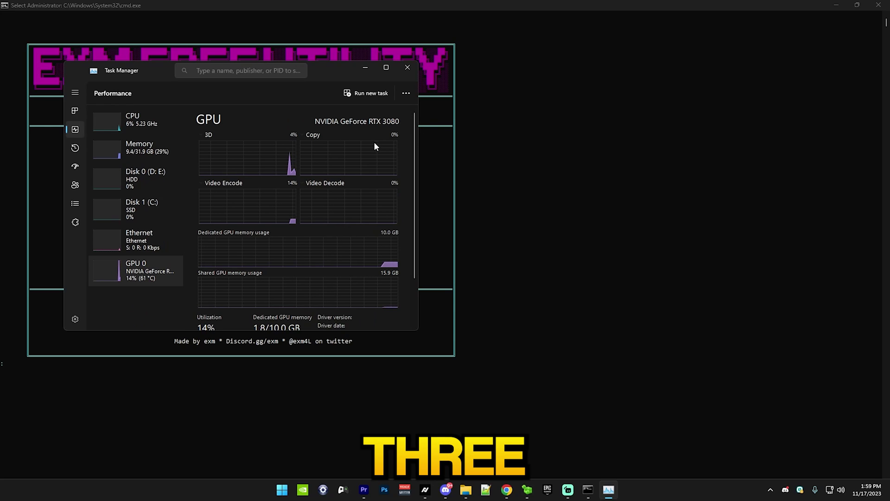
Close Task Manager and return to the EXM Free Utility menu.
{"action": "left_click", "coordinate": [414, 73]}
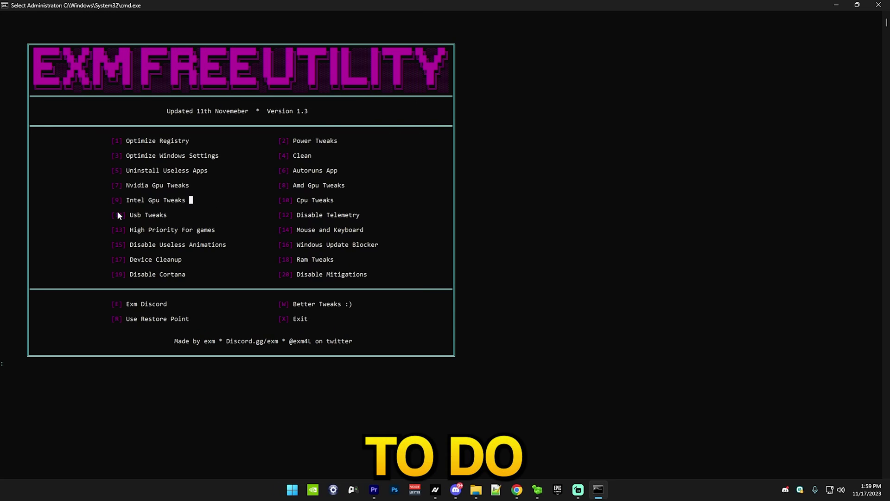
{"action": "left_click_drag", "start_coordinate": [290, 186], "coordinate": [315, 188]}
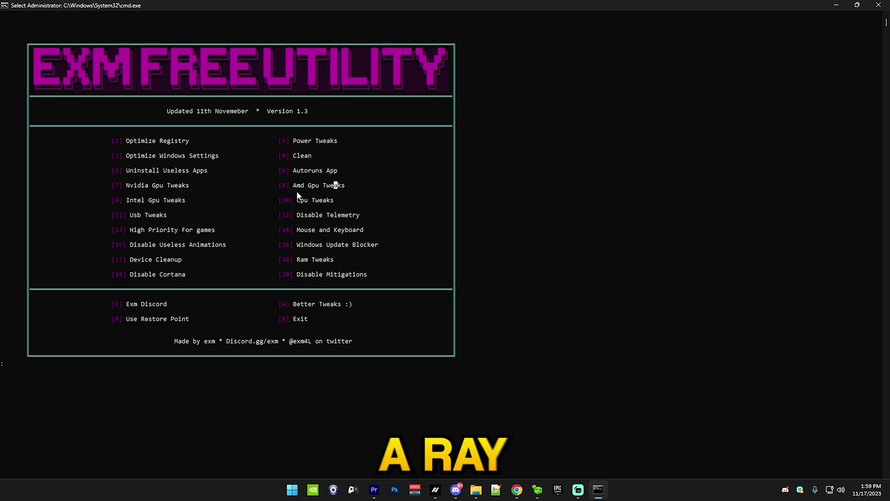
{"action": "left_click", "coordinate": [339, 193]}
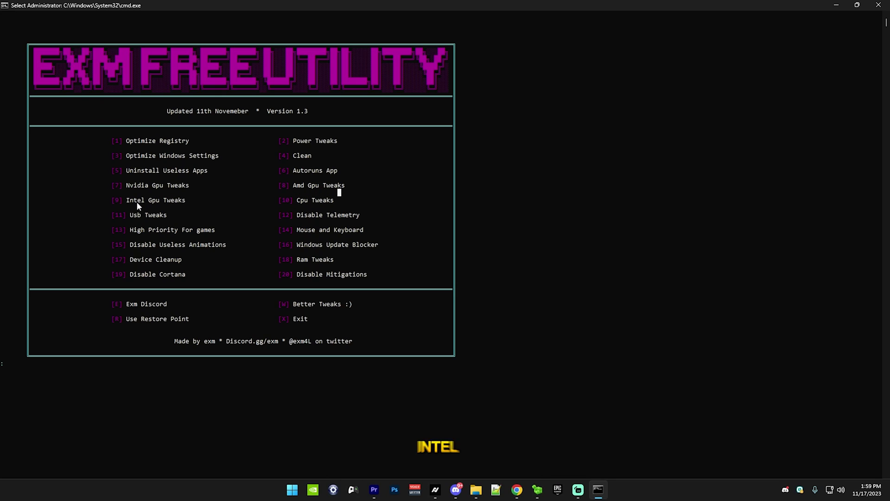
{"action": "left_click", "coordinate": [195, 200]}
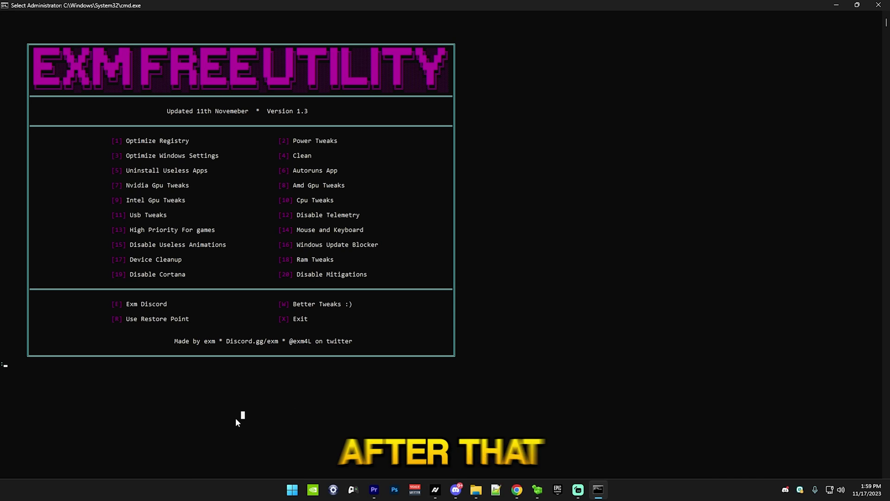
Apply the CPU tweaks with option 10 and return to the menu.
{"action": "type", "text": "10"}
{"action": "key", "text": "Return"}
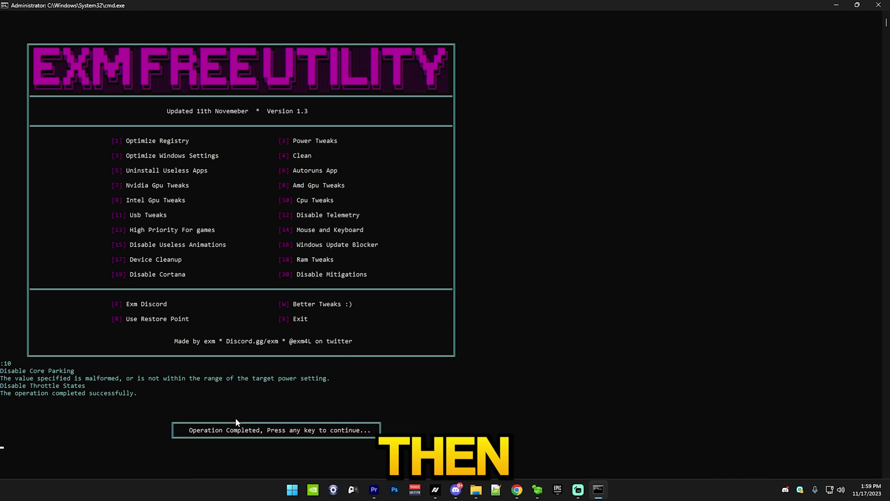
{"action": "key", "text": "Return"}
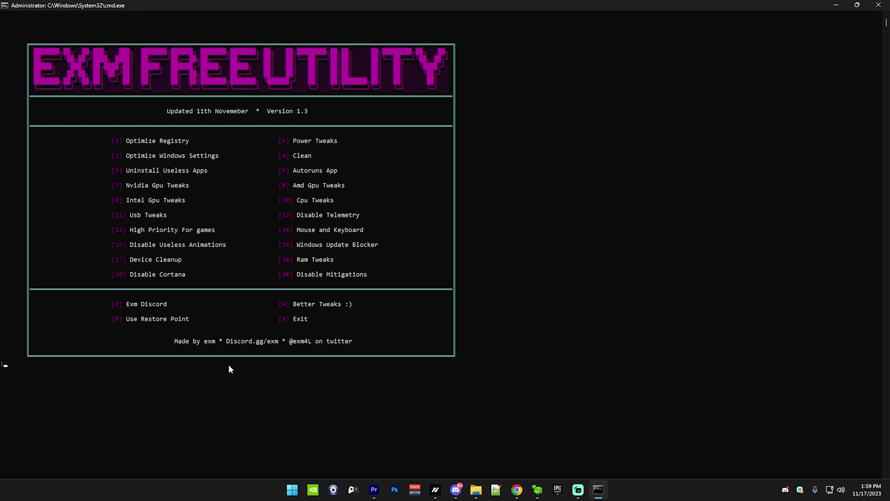
Apply the USB tweaks (option 11), then the telemetry-disabling tweaks (option 12).
{"action": "type", "text": "11"}
{"action": "key", "text": "Return"}
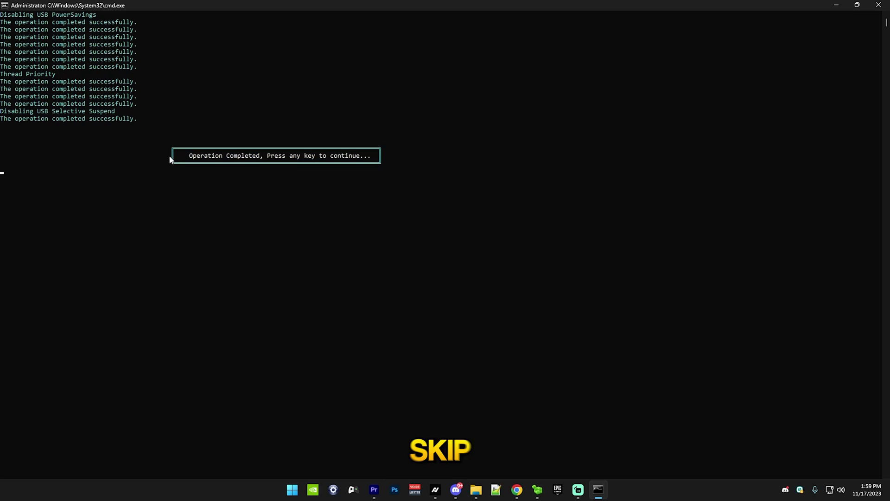
{"action": "key", "text": "Return"}
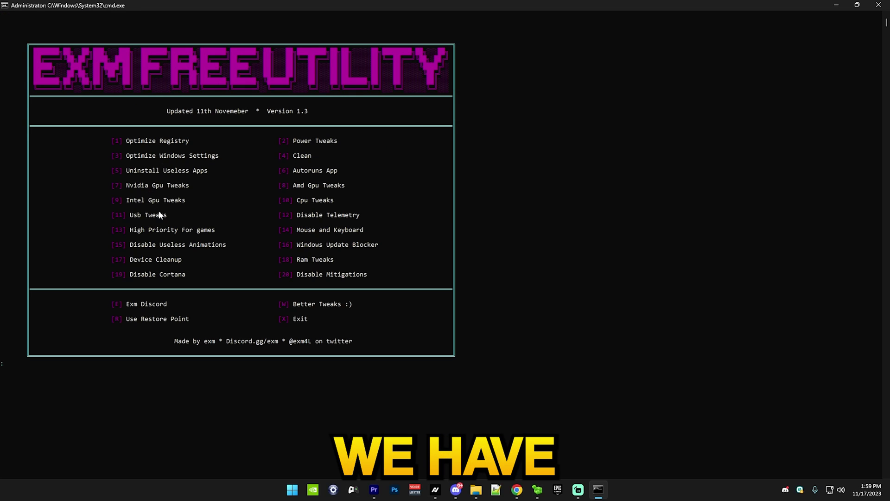
{"action": "type", "text": "12"}
{"action": "key", "text": "Return"}
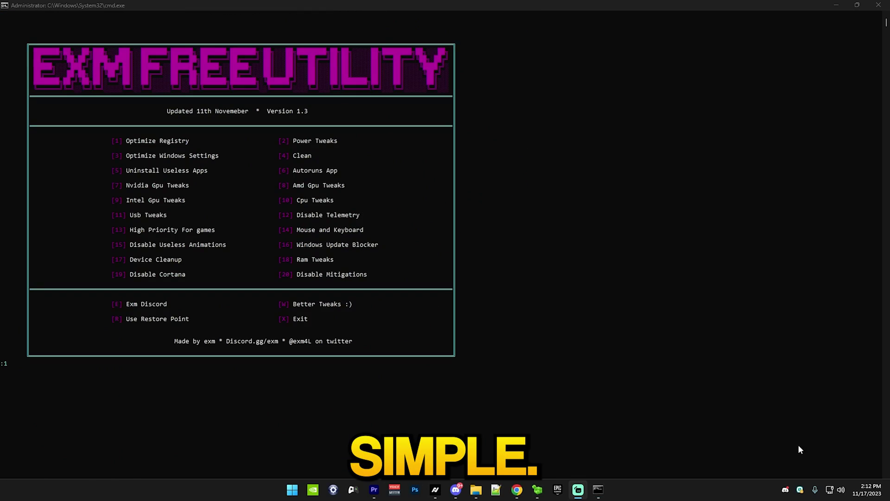
Open the High Priority For games options and apply the Fortnite CPU priority tweak (choice 1).
{"action": "left_click", "coordinate": [518, 363]}
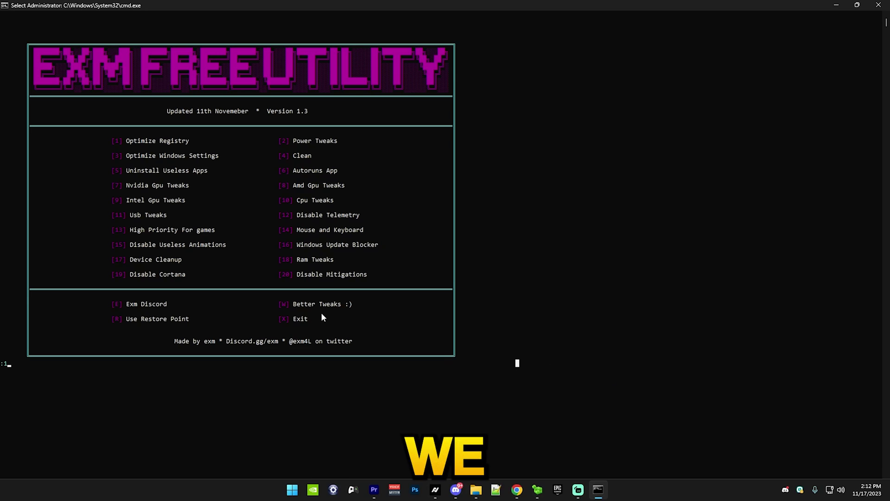
{"action": "type", "text": "3"}
{"action": "key", "text": "Return"}
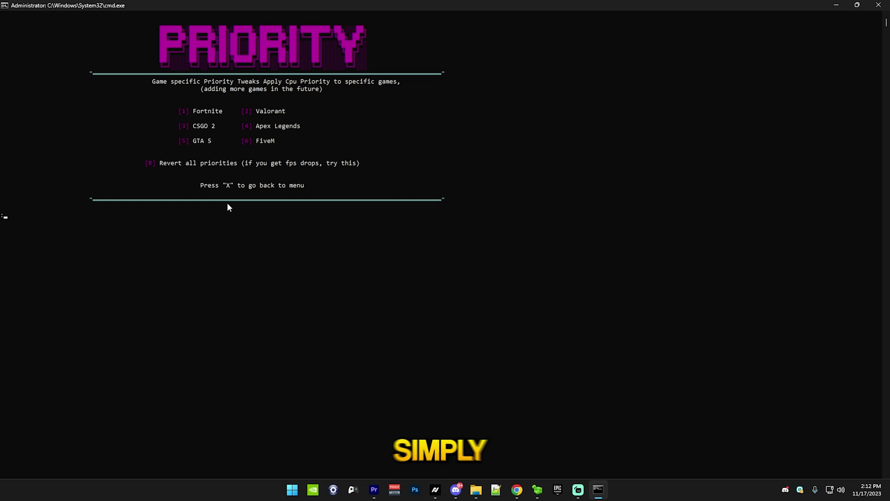
{"action": "key", "text": "Return"}
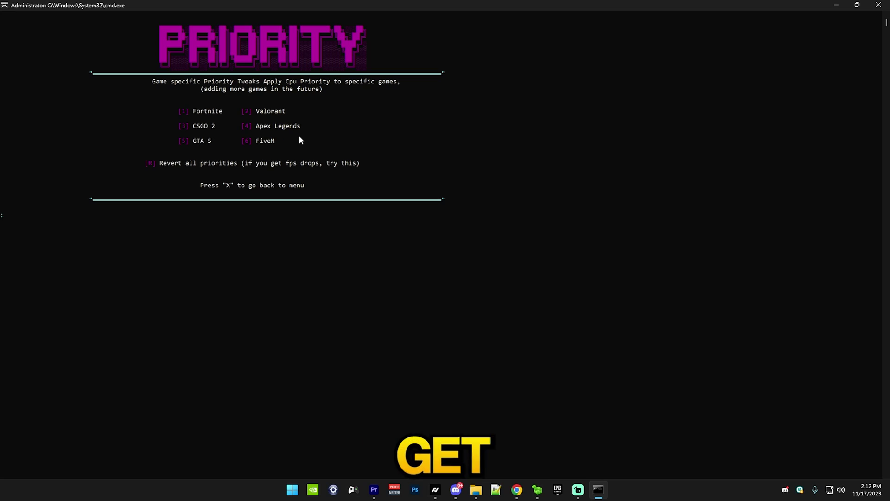
{"action": "type", "text": "R"}
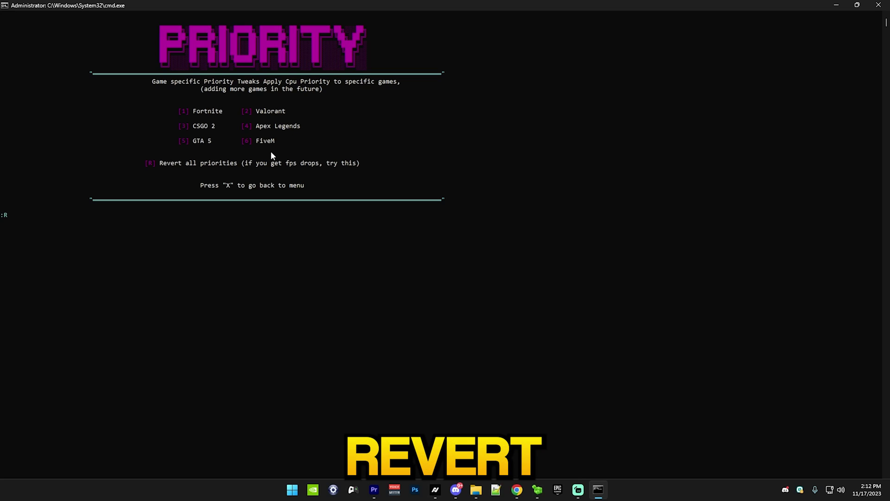
{"action": "key", "text": "Return"}
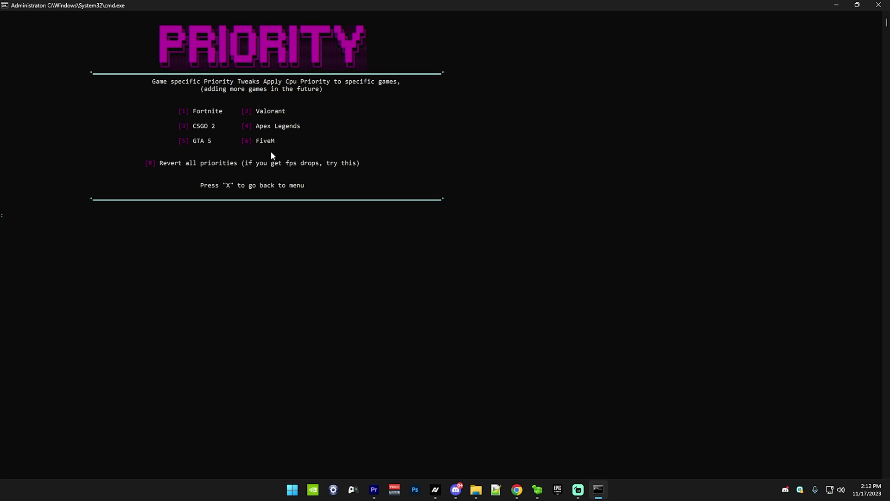
{"action": "type", "text": "1"}
{"action": "key", "text": "Return"}
{"action": "key", "text": "Return"}
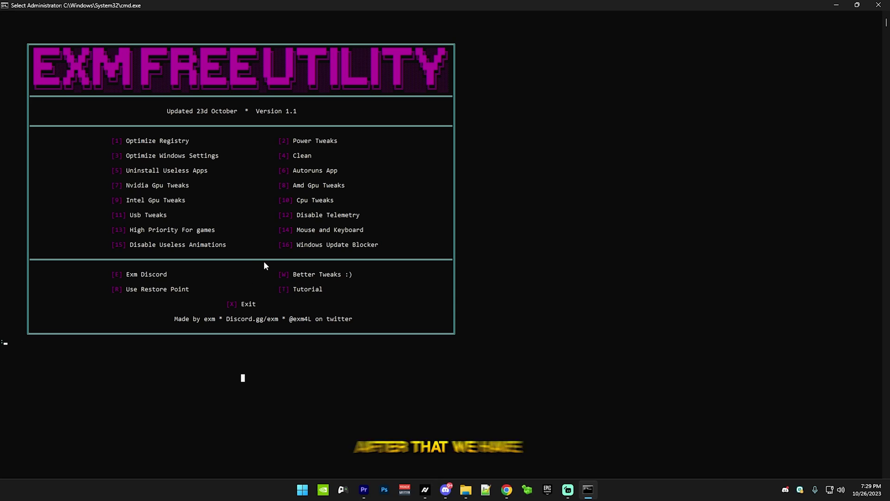
Run the mouse and keyboard tweaks with option 14 and let the script resume.
{"action": "type", "text": "14"}
{"action": "key", "text": "Return"}
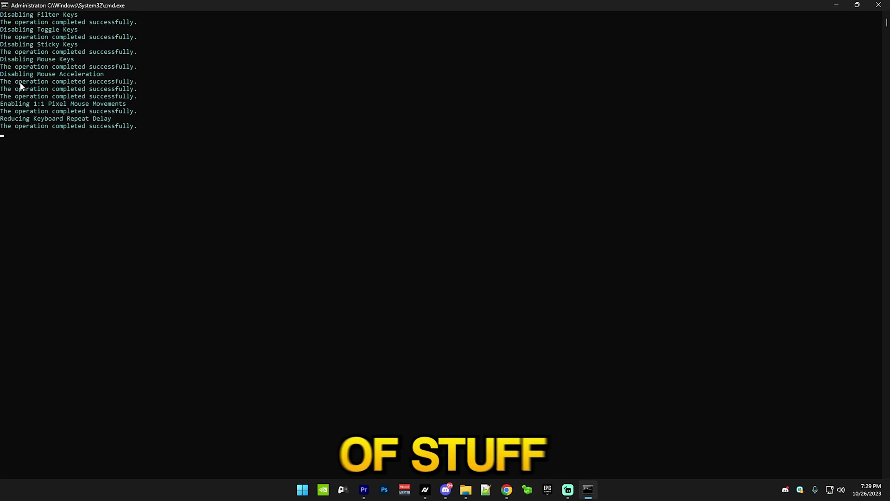
{"action": "left_click_drag", "start_coordinate": [1, 82], "coordinate": [142, 96]}
{"action": "left_click", "coordinate": [131, 96]}
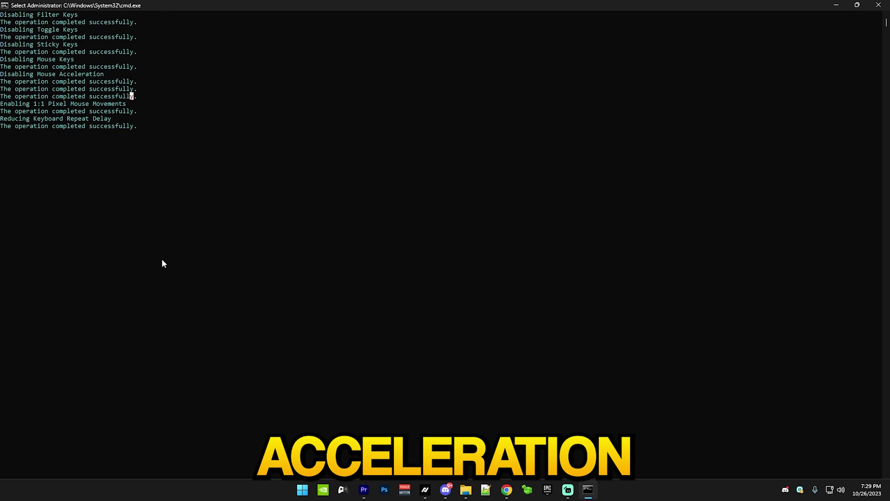
{"action": "key", "text": "Escape"}
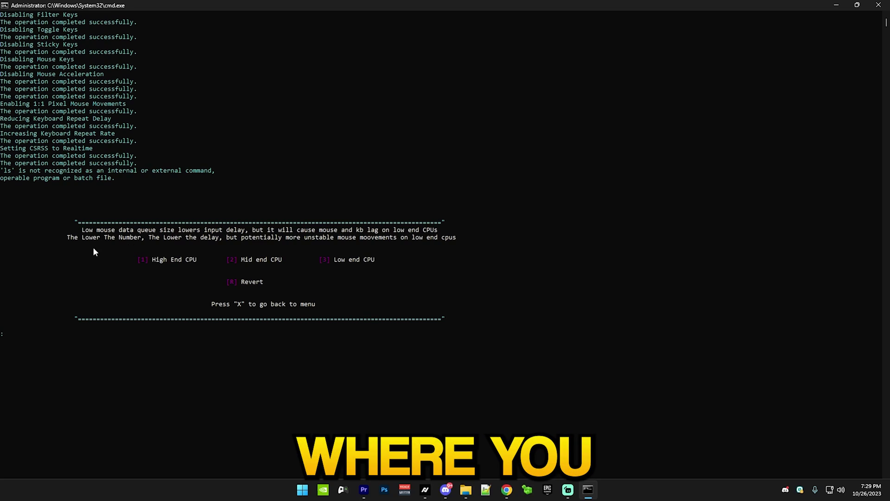
Check the CPU model in Task Manager's Performance view, then close Task Manager.
{"action": "scroll", "coordinate": [79, 232], "scroll_direction": "down", "scroll_amount": 1}
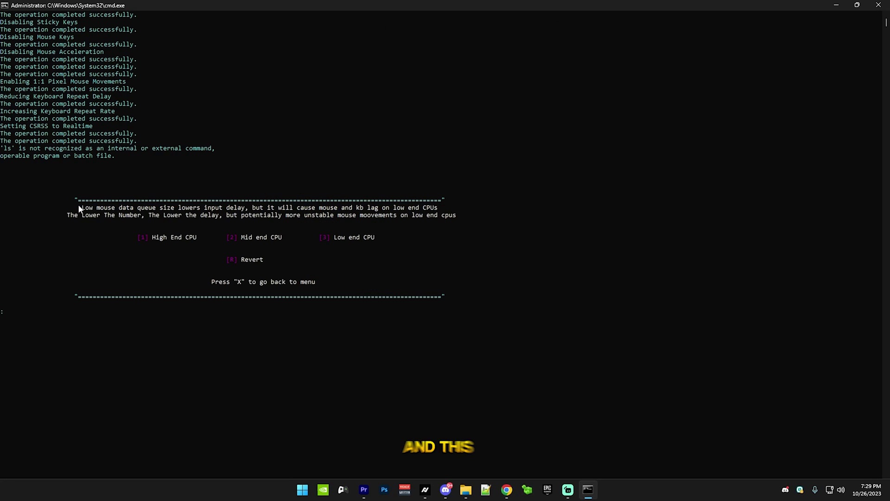
{"action": "left_click_drag", "start_coordinate": [54, 196], "coordinate": [376, 297]}
{"action": "left_click", "coordinate": [376, 288]}
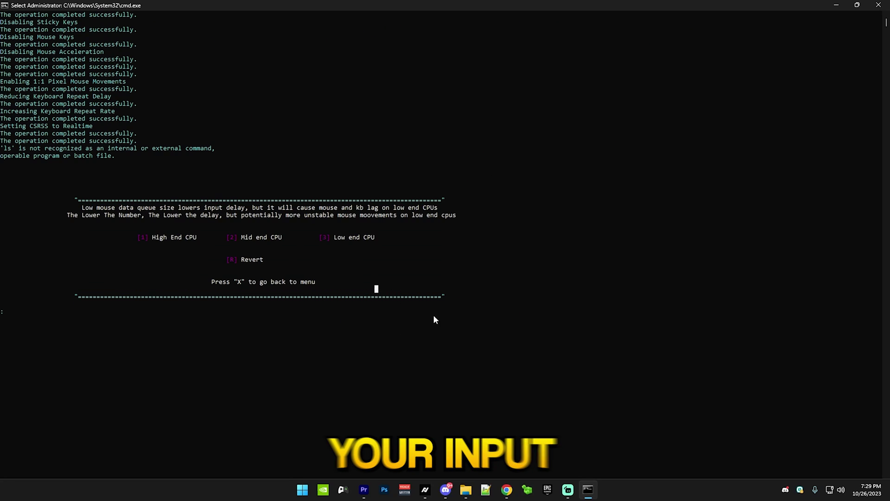
{"action": "left_click", "coordinate": [458, 303]}
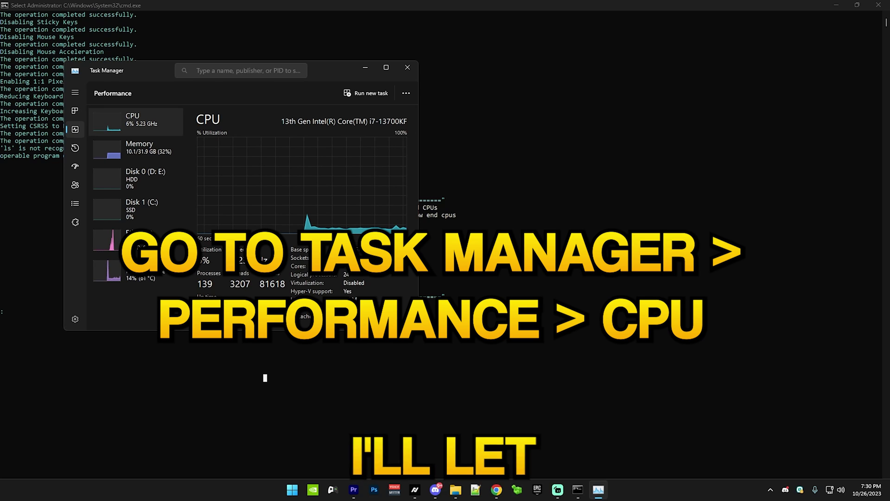
{"action": "left_click", "coordinate": [407, 69]}
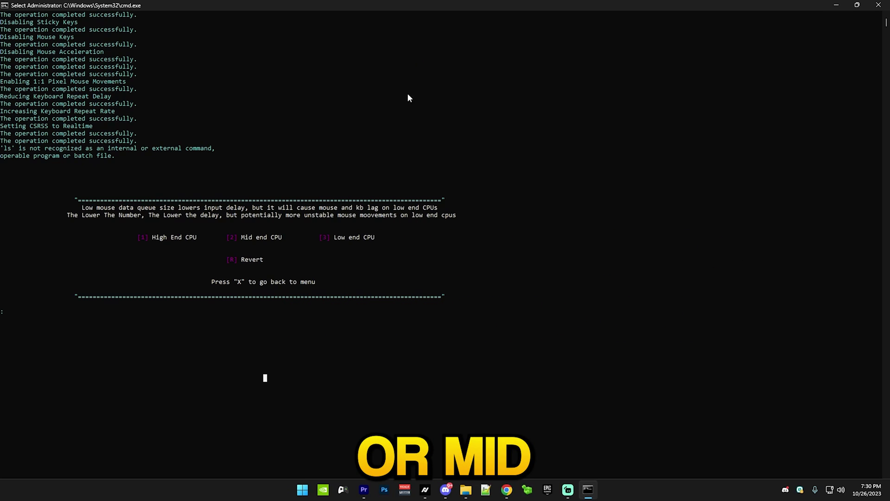
{"action": "key", "text": "Escape"}
Pick the High End CPU queue size, then confirm Performance Options with only thumbnails and smooth fonts.
{"action": "type", "text": "1"}
{"action": "key", "text": "Return"}
{"action": "key", "text": "Return"}
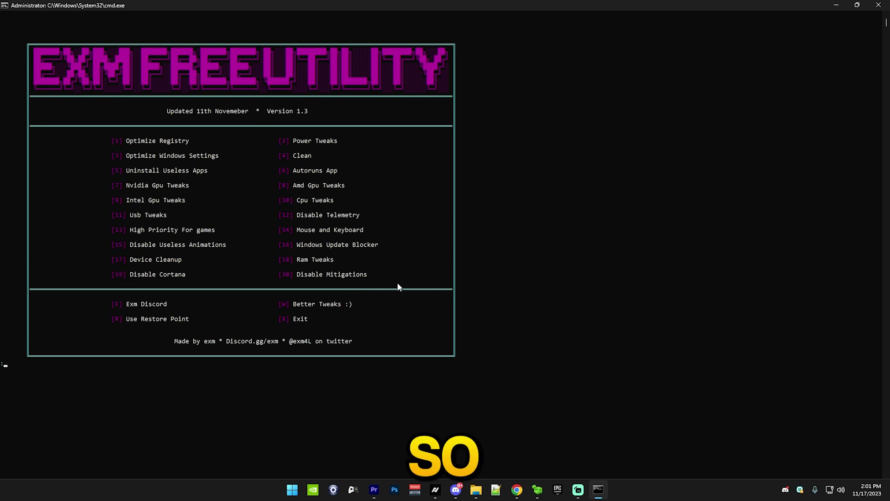
{"action": "type", "text": "5"}
{"action": "key", "text": "Return"}
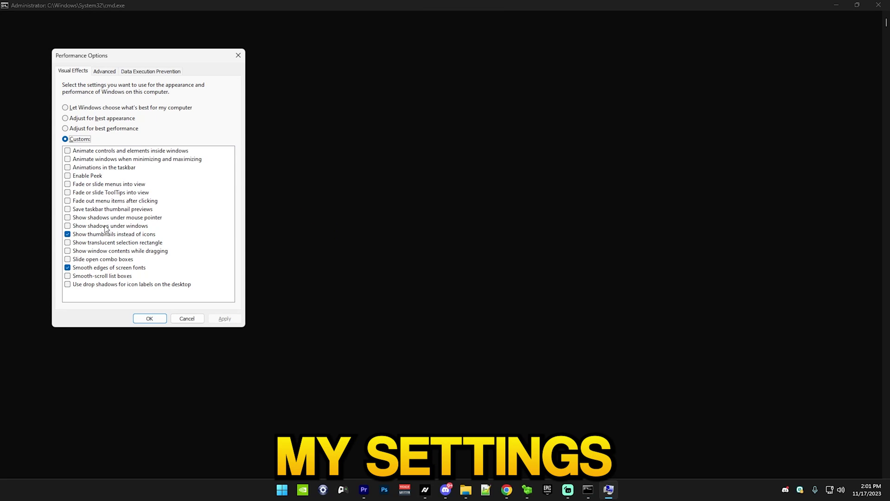
{"action": "left_click", "coordinate": [148, 319]}
{"action": "key", "text": "Return"}
{"action": "type", "text": "16"}
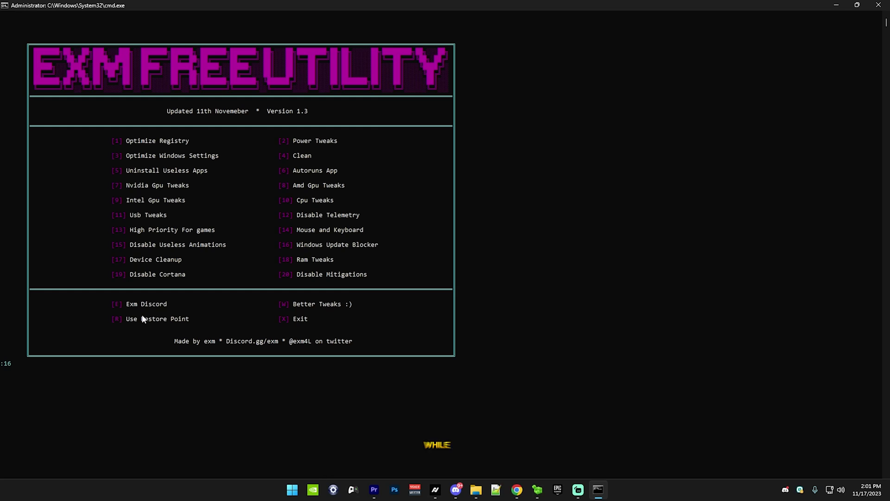
Apply Disable Updates in Windows Update Blocker v1.7 with Protect Services Settings checked.
{"action": "key", "text": "Return"}
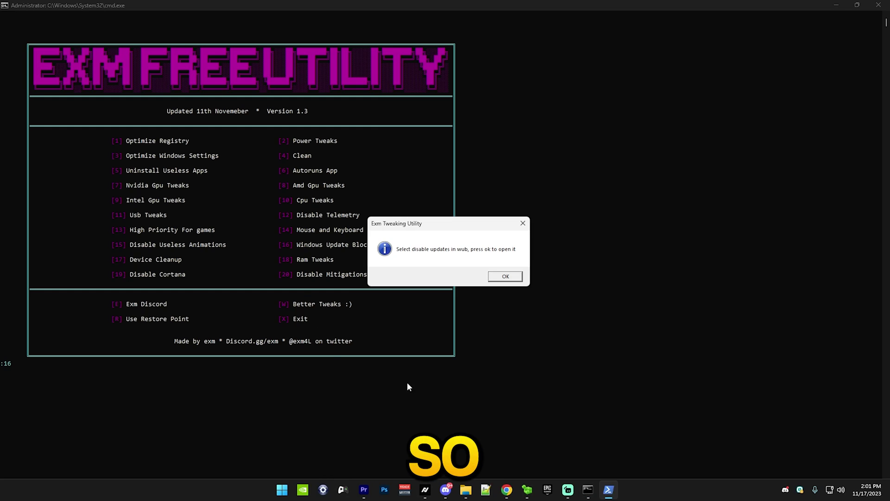
{"action": "left_click", "coordinate": [507, 276]}
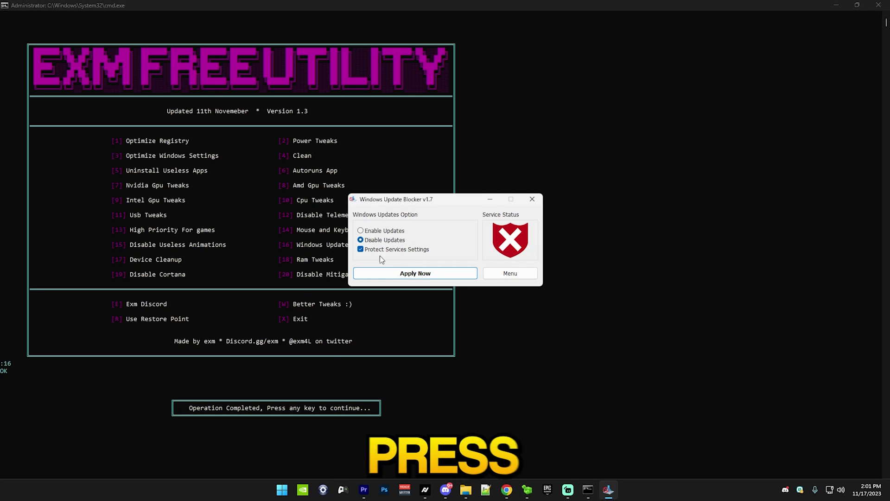
{"action": "left_click", "coordinate": [412, 278]}
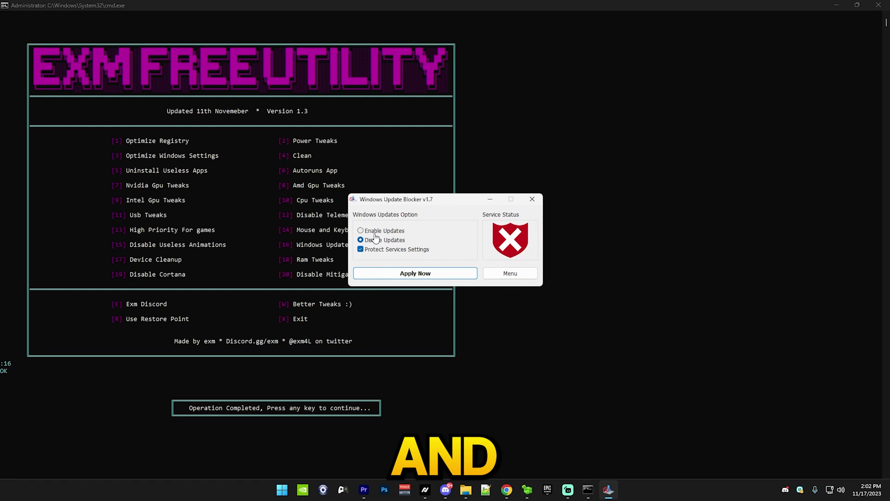
Remove all 41 non-present devices in Device Cleanup Tool (option 17) and return to the menu.
{"action": "left_click", "coordinate": [532, 200]}
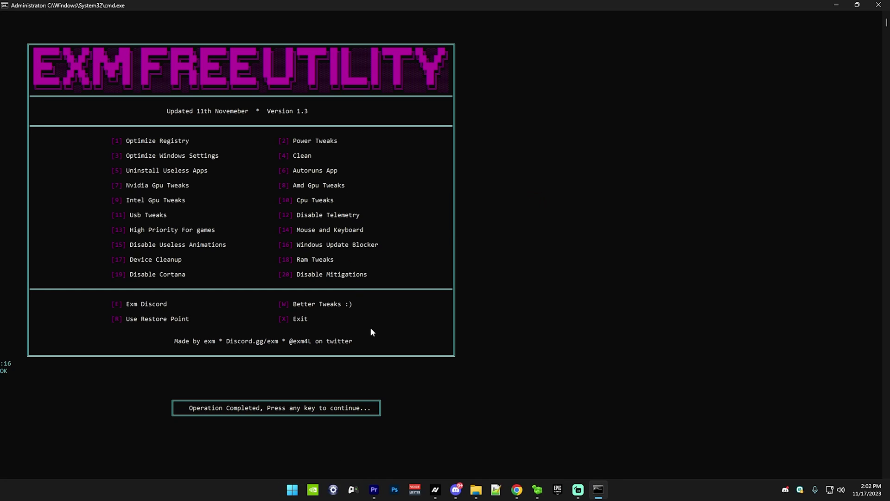
{"action": "key", "text": "Return"}
{"action": "type", "text": "1"}
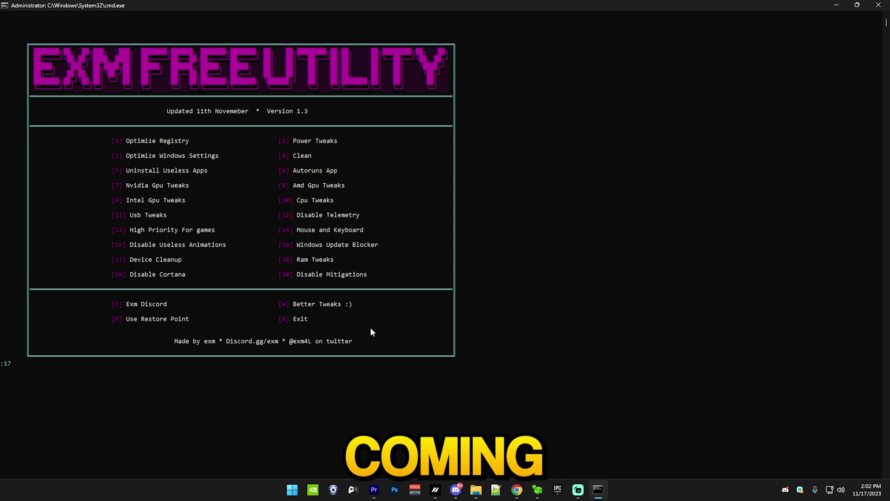
{"action": "key", "text": "Return"}
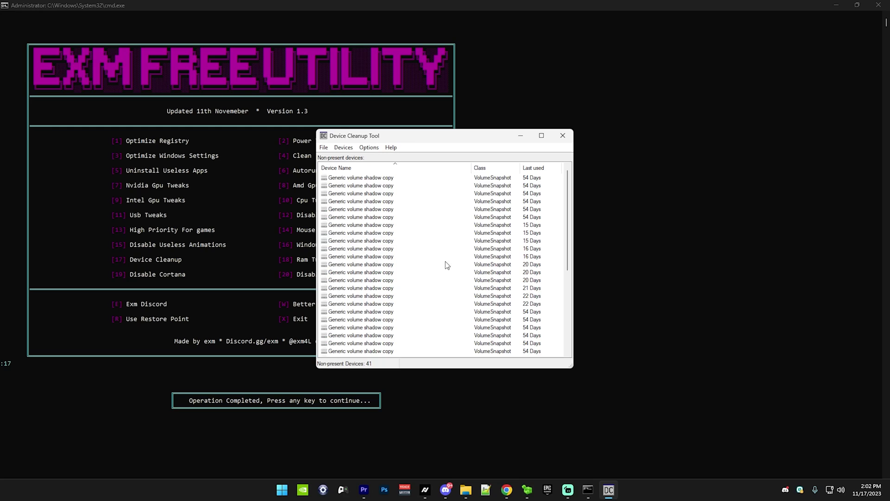
{"action": "key", "text": "ctrl+a"}
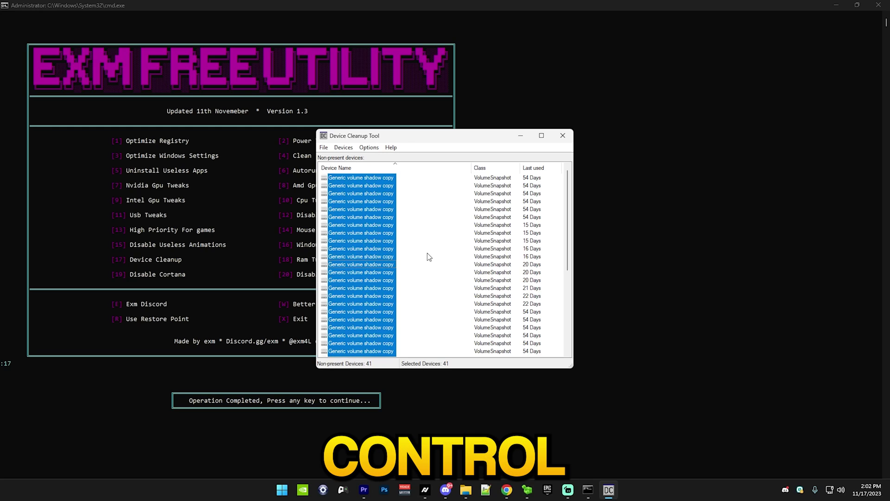
{"action": "left_click", "coordinate": [343, 147]}
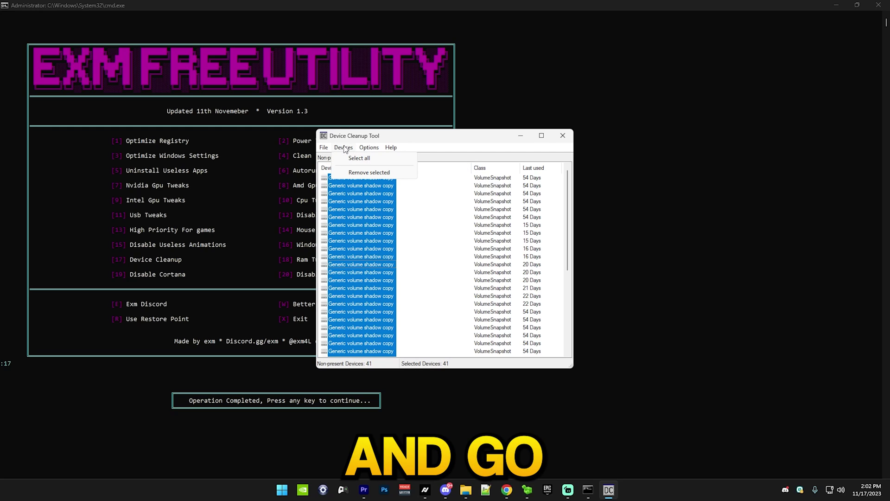
{"action": "left_click", "coordinate": [357, 172]}
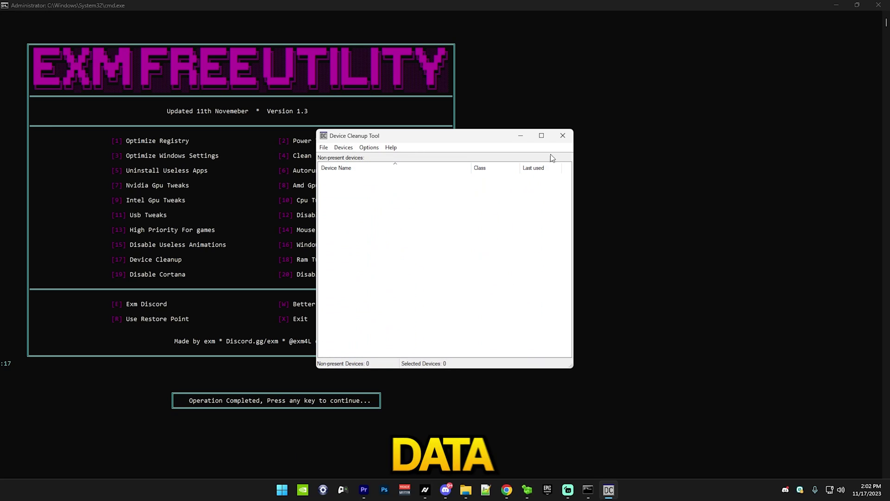
{"action": "left_click", "coordinate": [563, 135]}
{"action": "key", "text": "Return"}
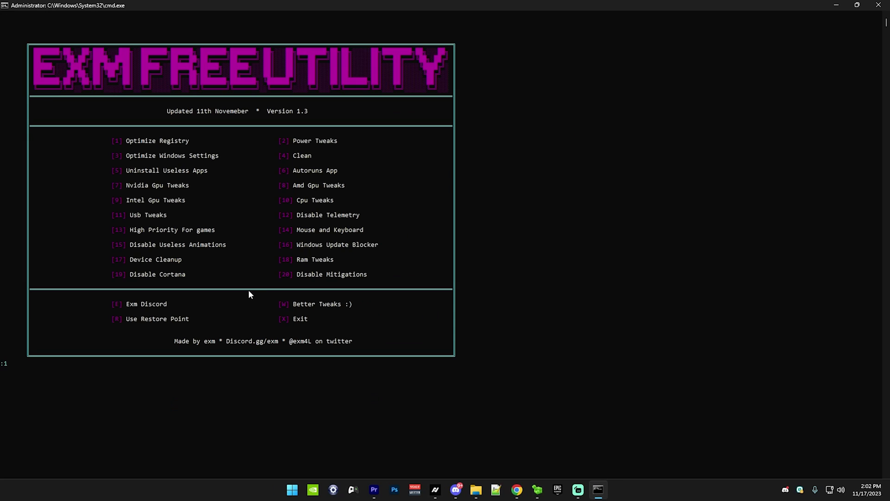
Run the Ram Tweaks (option 18) and Disable Cortana (option 19) options.
{"action": "type", "text": "18"}
{"action": "key", "text": "Return"}
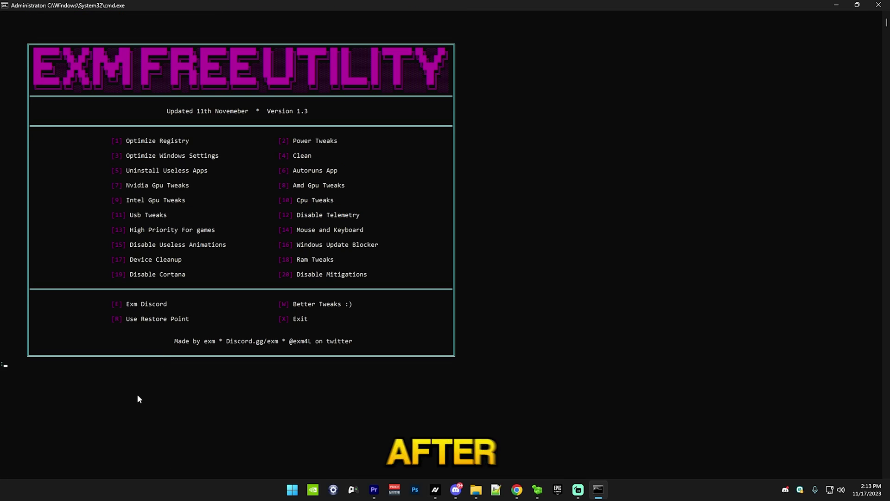
{"action": "type", "text": "1"}
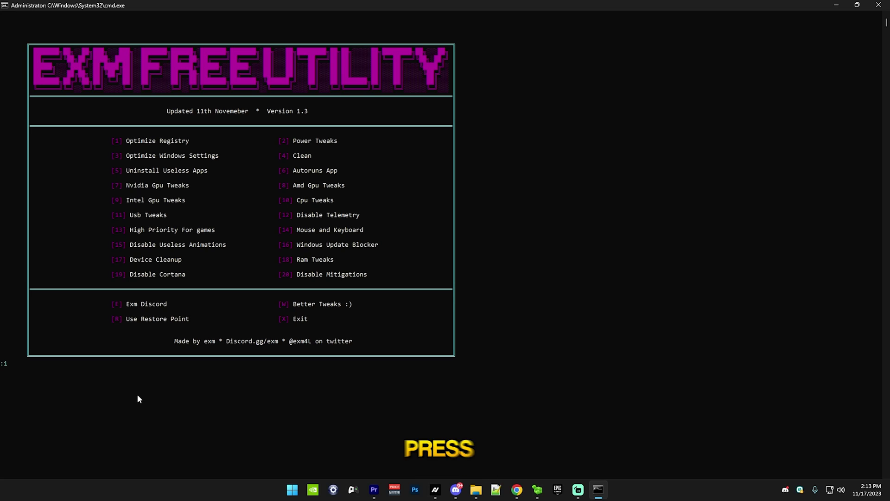
{"action": "type", "text": "9"}
{"action": "key", "text": "Return"}
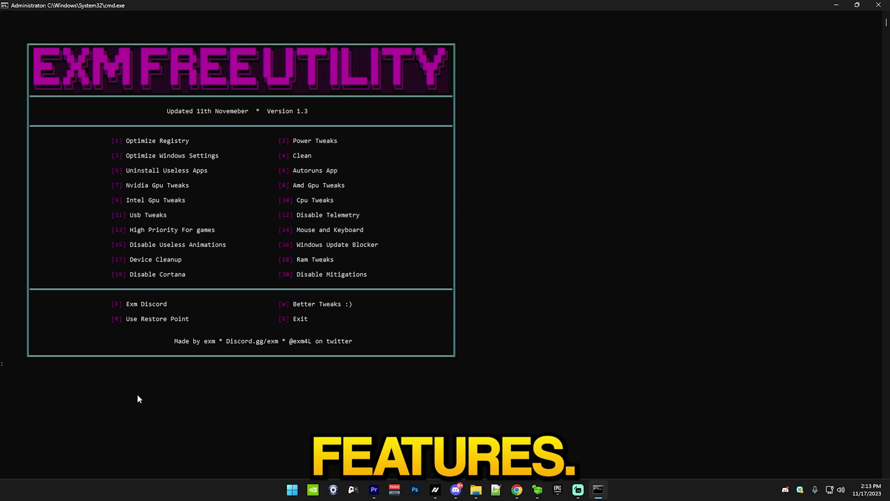
Run Disable Mitigations (option 20), then open exmtweaks.com with W.
{"action": "type", "text": "20"}
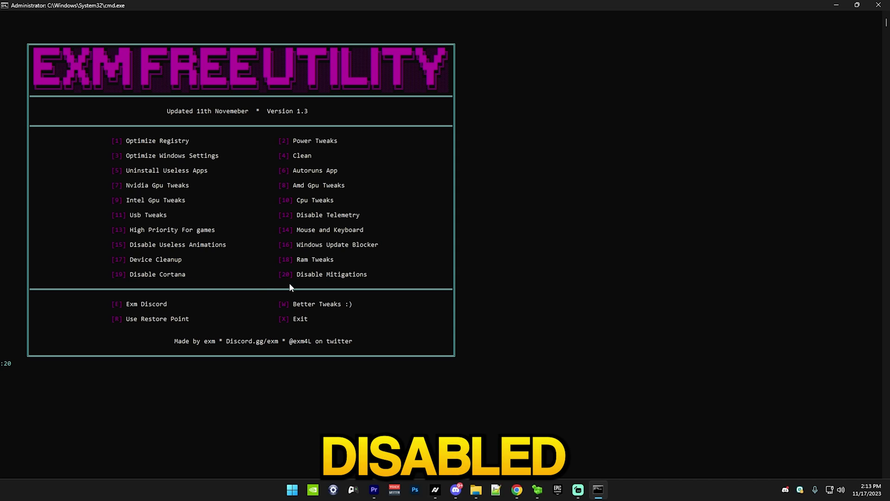
{"action": "key", "text": "Return"}
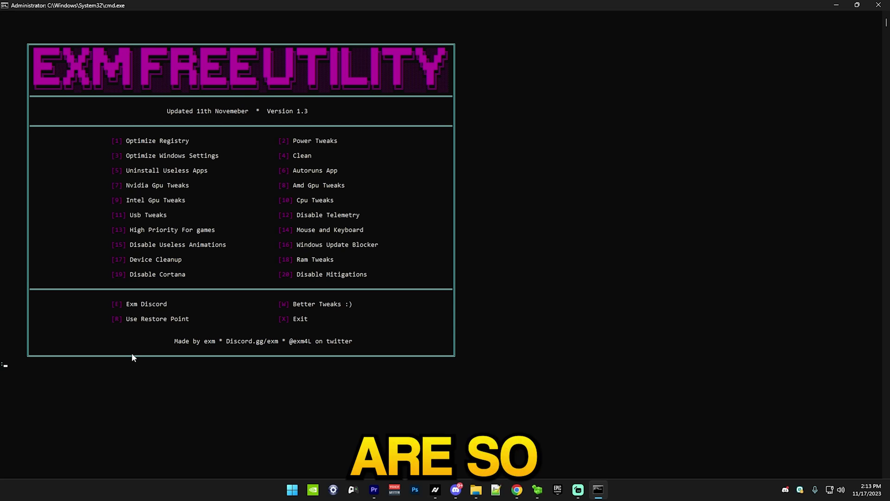
{"action": "type", "text": "w"}
{"action": "key", "text": "Return"}
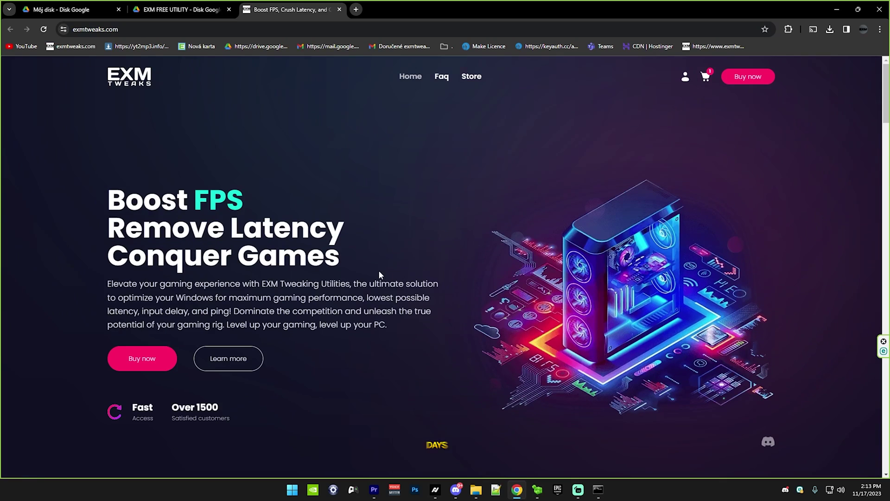
Look over the exmtweaks.com homepage and the store page's plans.
{"action": "scroll", "coordinate": [300, 204], "scroll_direction": "down", "scroll_amount": 8}
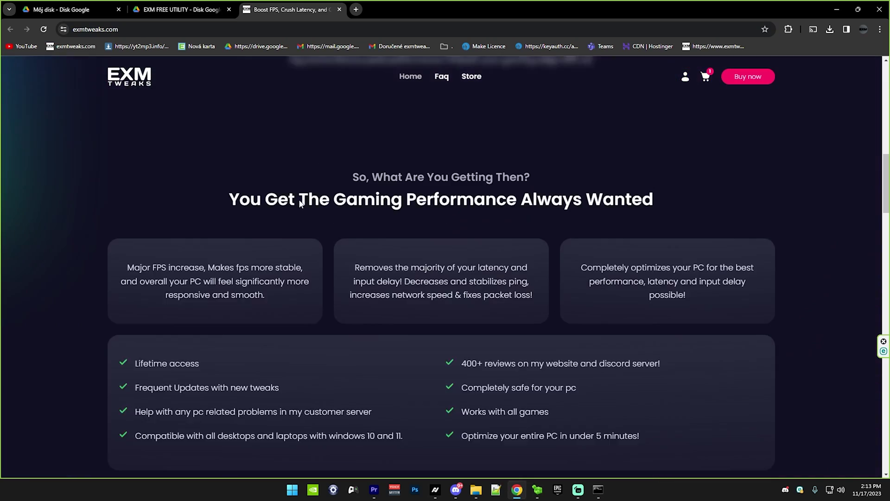
{"action": "scroll", "coordinate": [300, 204], "scroll_direction": "down", "scroll_amount": 3}
{"action": "scroll", "coordinate": [271, 235], "scroll_direction": "up", "scroll_amount": 15}
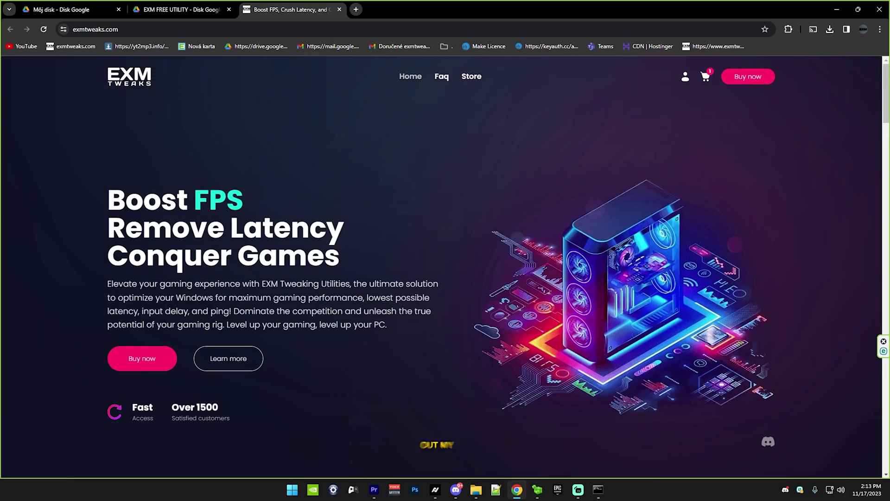
{"action": "left_click", "coordinate": [139, 357]}
{"action": "scroll", "coordinate": [344, 277], "scroll_direction": "down", "scroll_amount": 7}
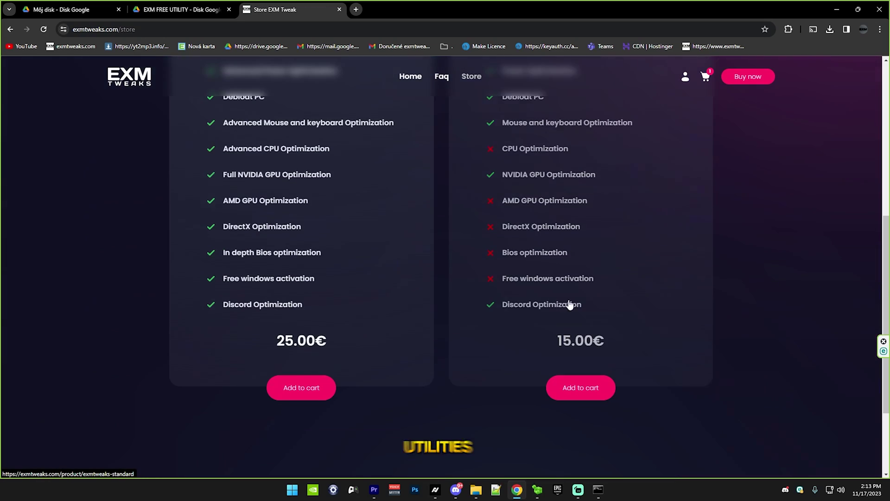
Open the EXM Premium product page and load more of its customer reviews.
{"action": "left_click", "coordinate": [259, 253]}
{"action": "scroll", "coordinate": [337, 306], "scroll_direction": "down", "scroll_amount": 10}
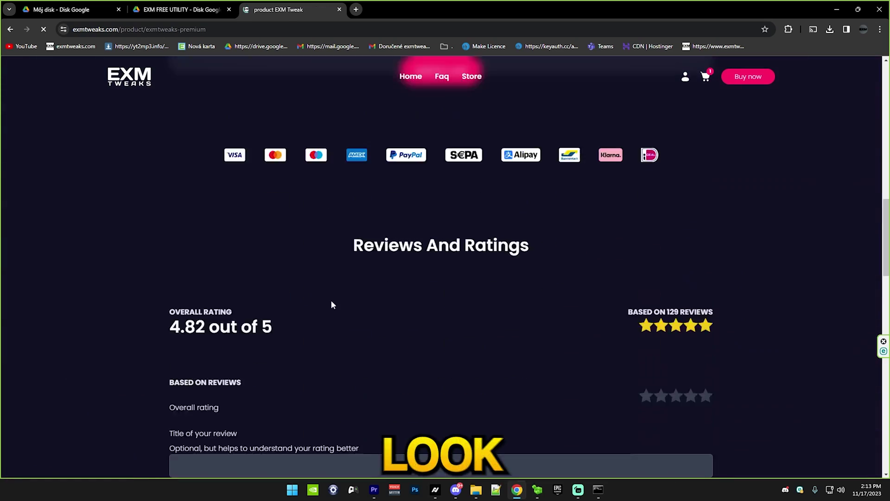
{"action": "scroll", "coordinate": [336, 306], "scroll_direction": "down", "scroll_amount": 15}
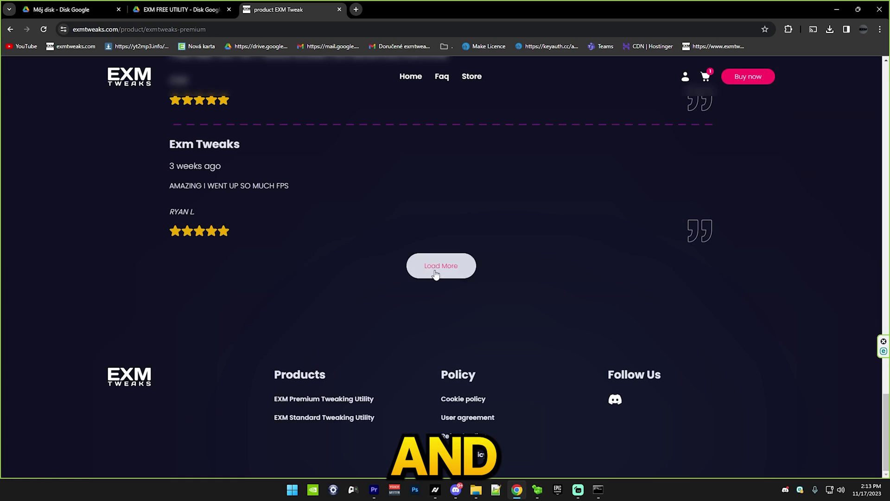
{"action": "left_click", "coordinate": [436, 273]}
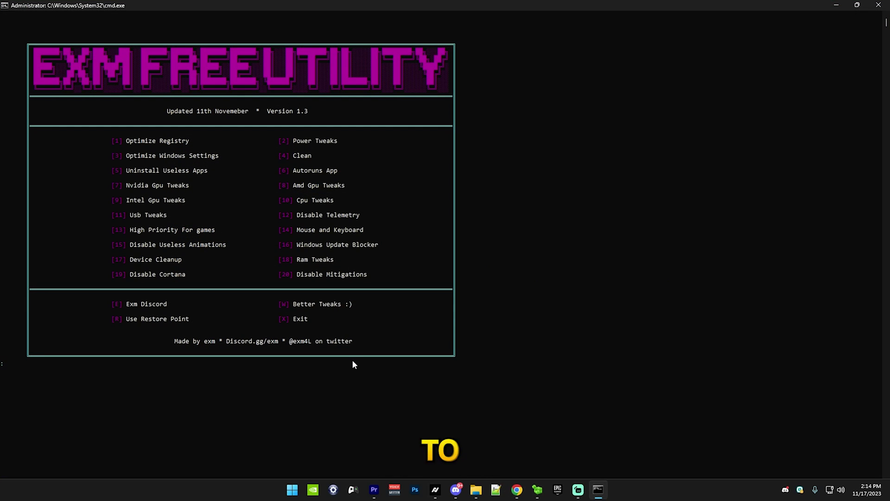
In System Restore, select the 2:11:04 PM Exm Restore Point, then cancel without restoring.
{"action": "type", "text": "R"}
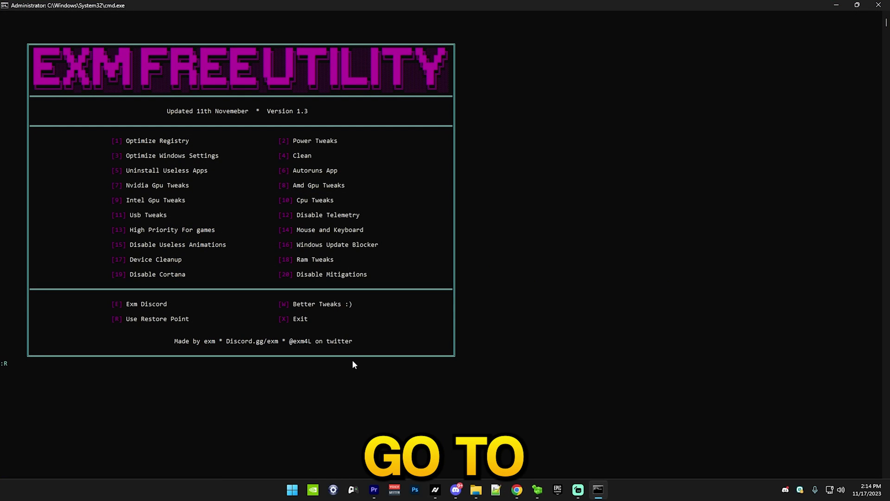
{"action": "key", "text": "Return"}
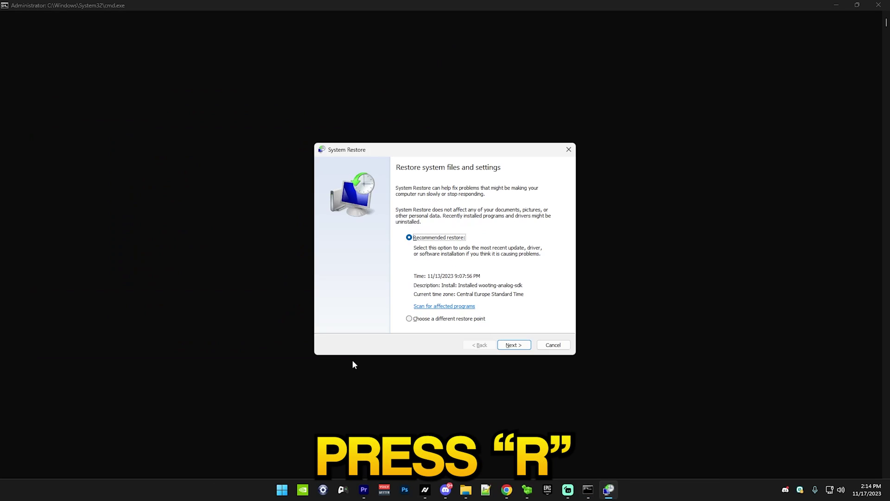
{"action": "left_click", "coordinate": [423, 319]}
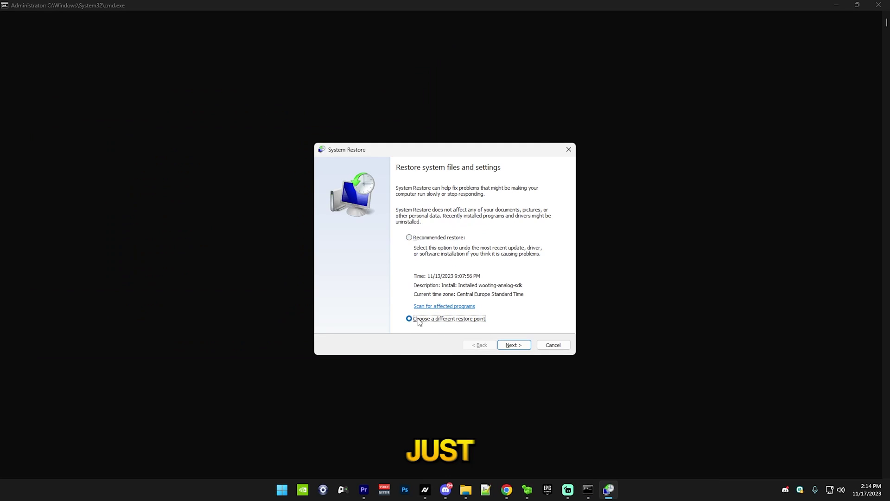
{"action": "left_click", "coordinate": [512, 345]}
{"action": "left_click", "coordinate": [411, 227]}
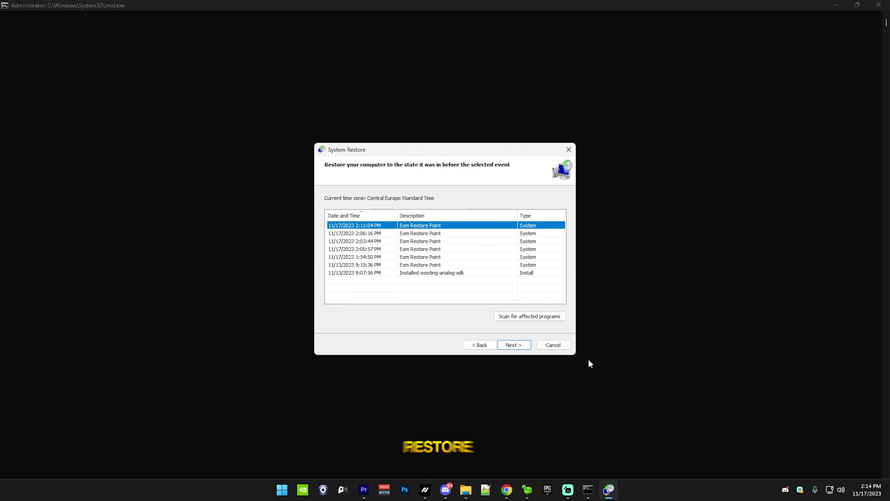
{"action": "left_click", "coordinate": [514, 346]}
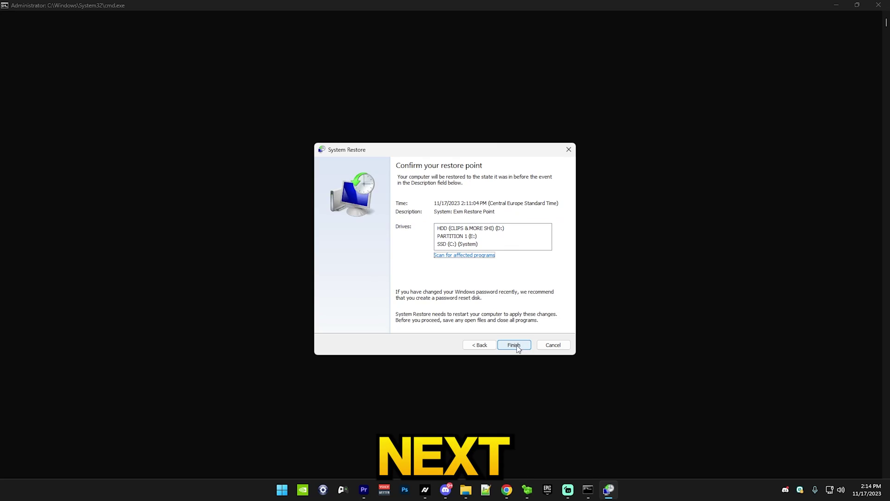
{"action": "left_click", "coordinate": [547, 345]}
Return to the menu and exit the utility with X.
{"action": "key", "text": "Return"}
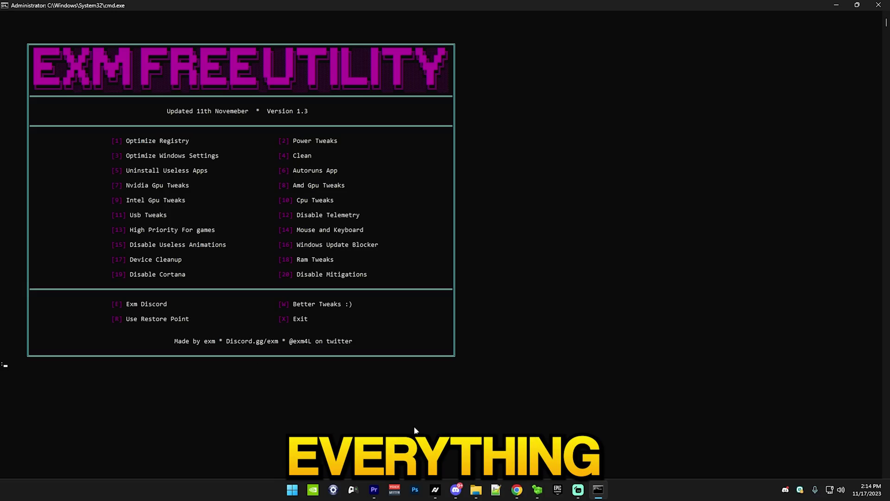
{"action": "type", "text": "x"}
{"action": "key", "text": "Return"}
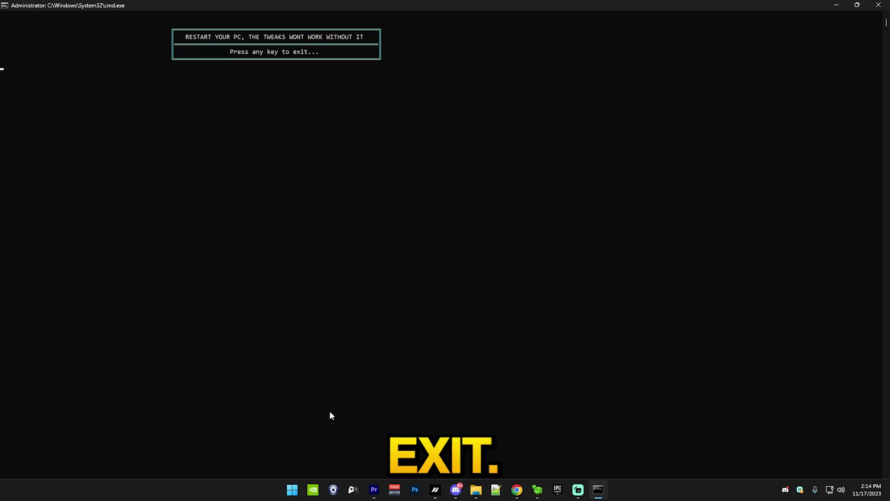